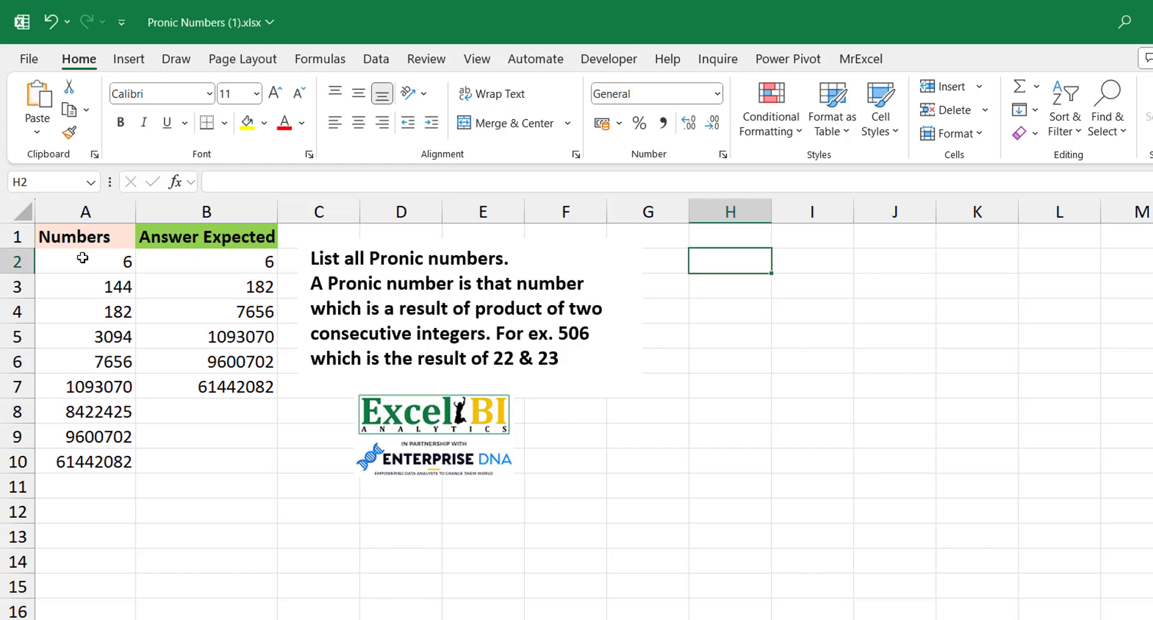
pyautogui.click(83, 257)
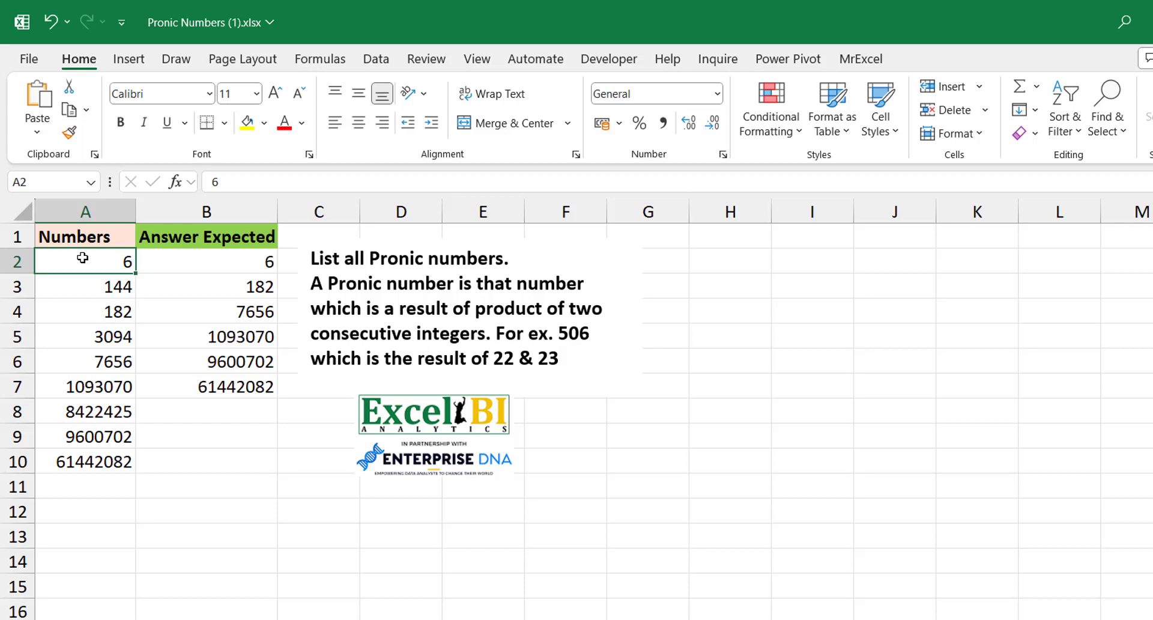
pyautogui.moveTo(83, 258); pyautogui.dragTo(91, 463)
pyautogui.click(227, 256)
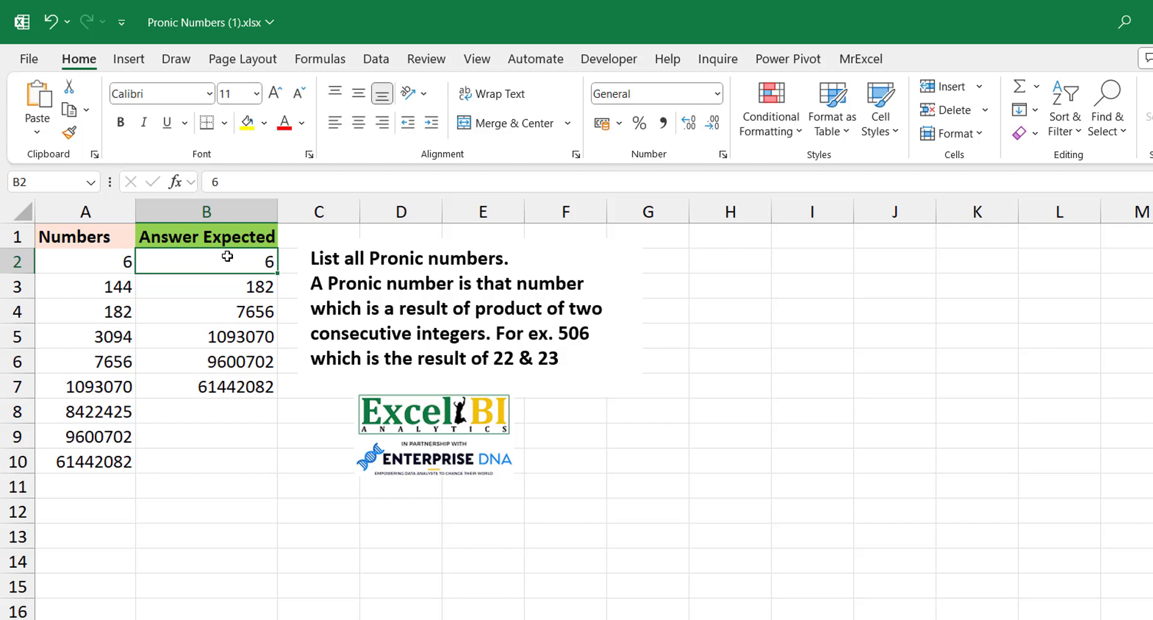
pyautogui.click(85, 257)
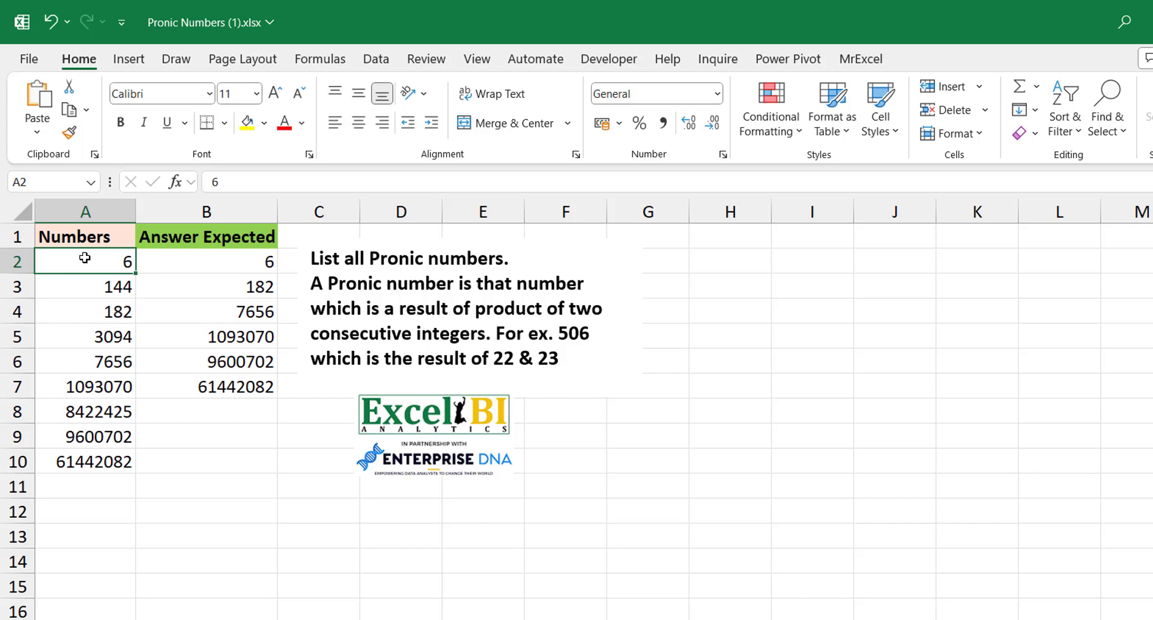
# Step: Enter the test number 20 in H2 and calculate its square root in H3 with =SQRT(H2)
pyautogui.click(718, 264)
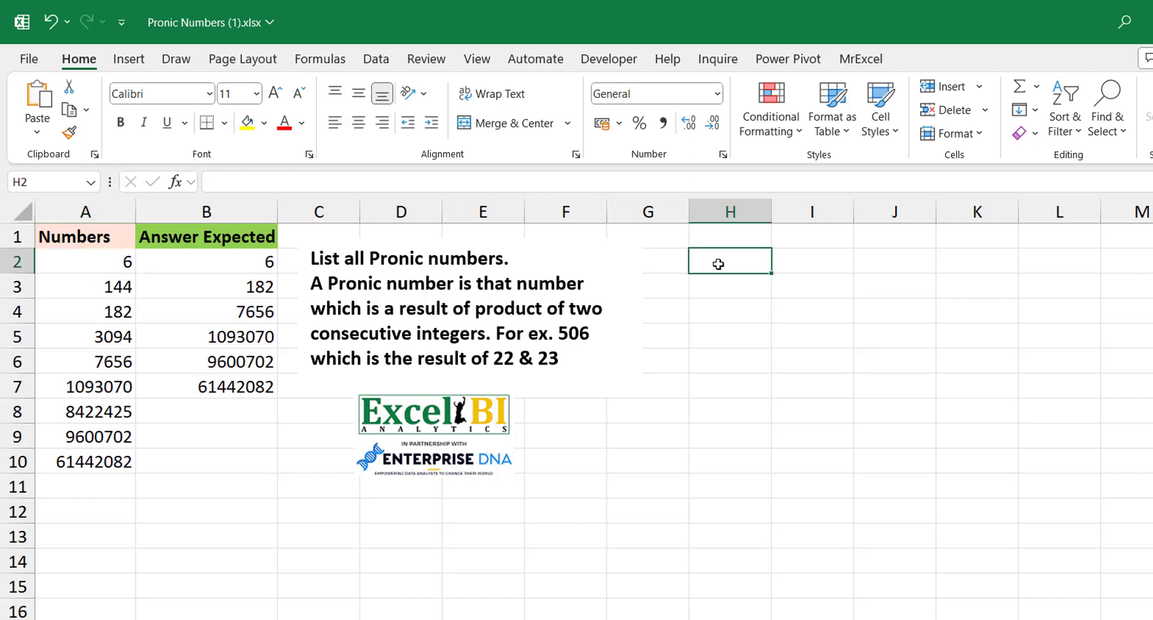
pyautogui.write('20')
pyautogui.press('Return')
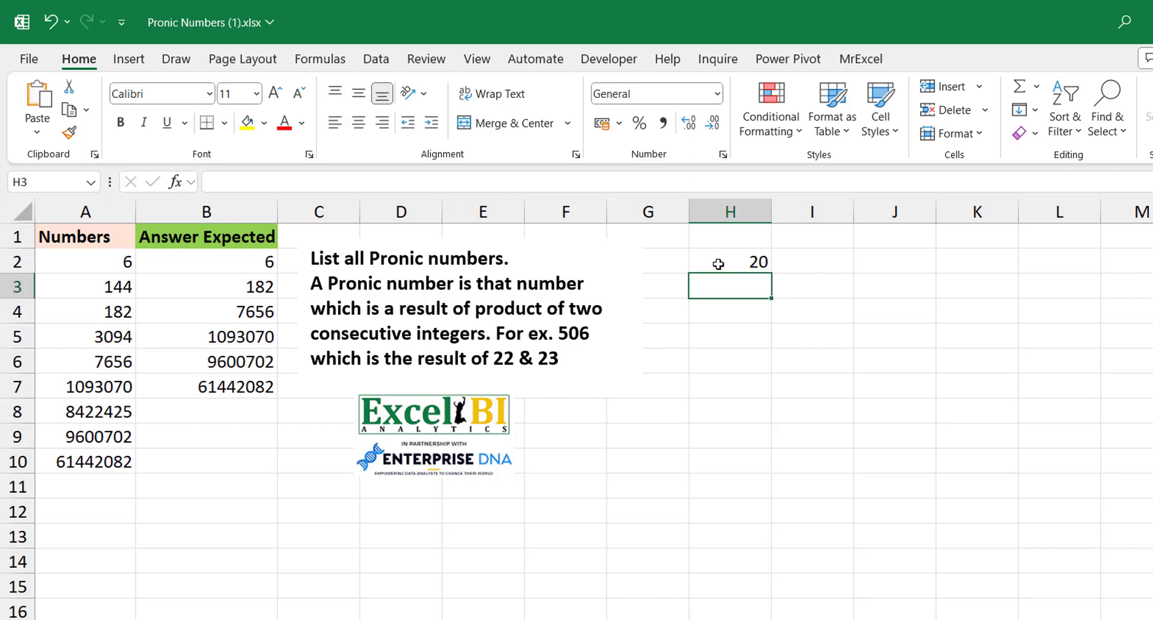
pyautogui.write('=sqrt')
pyautogui.press('Tab')
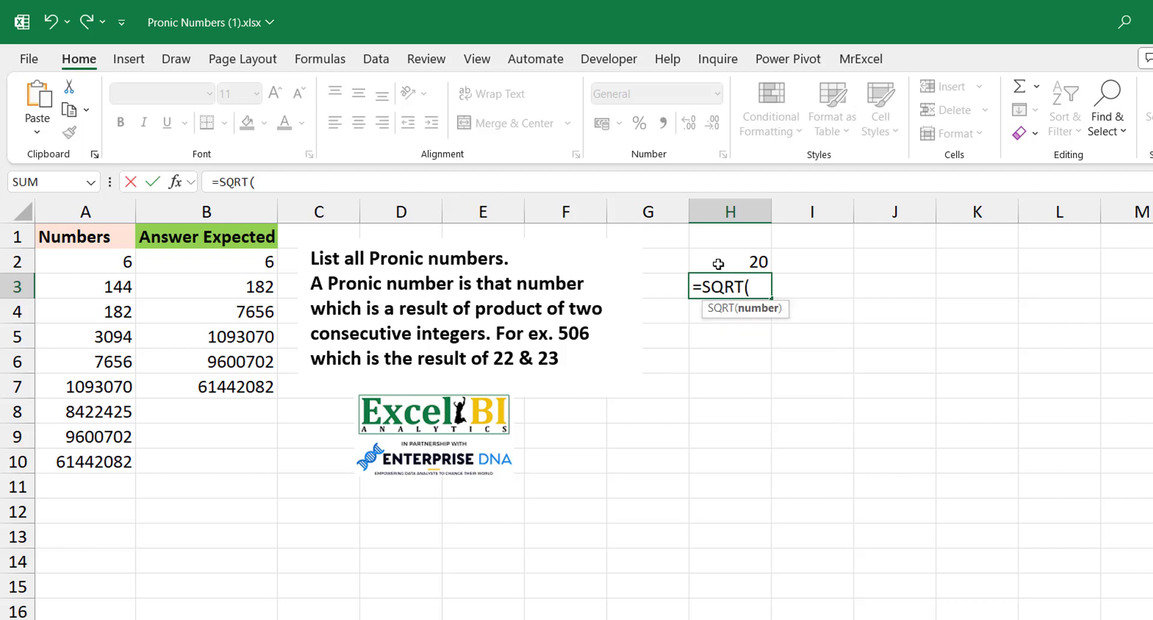
pyautogui.click(718, 264)
pyautogui.write(')')
pyautogui.hotkey('ctrl', 'Return')
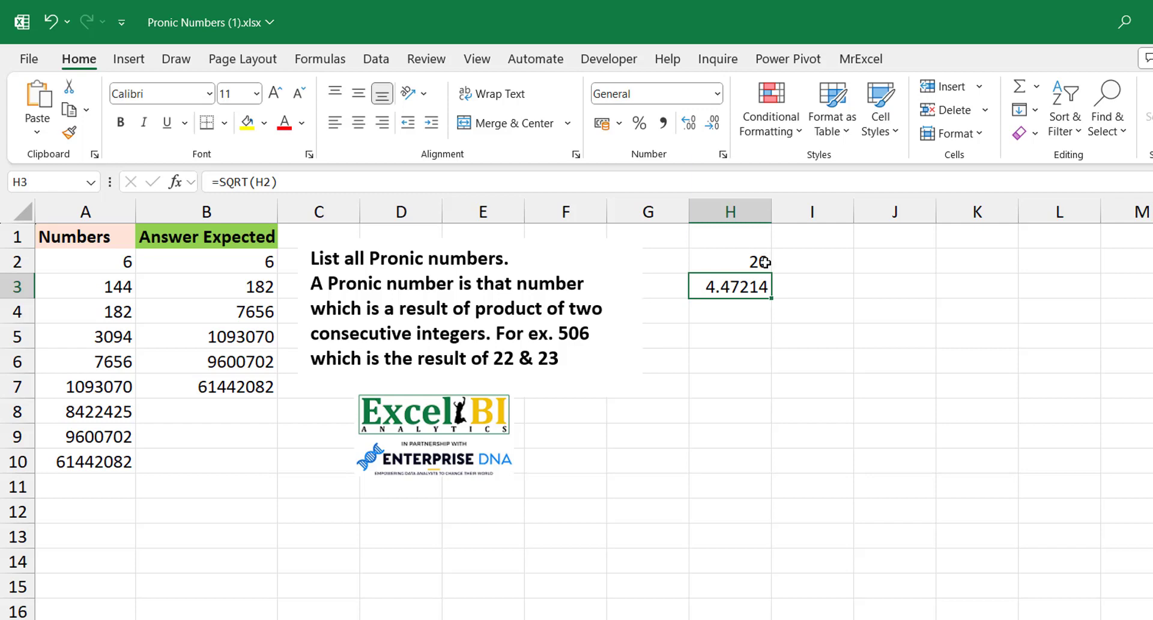
# Step: Round the square root down to an integer in H4 with =INT(H3)
pyautogui.click(721, 311)
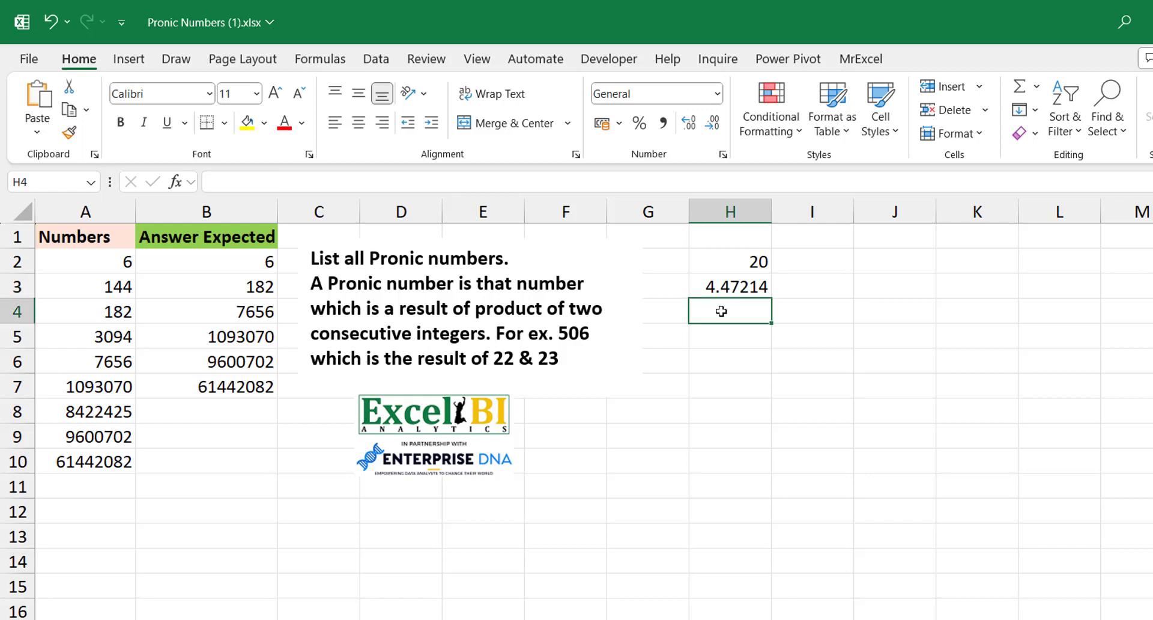
pyautogui.write('=int')
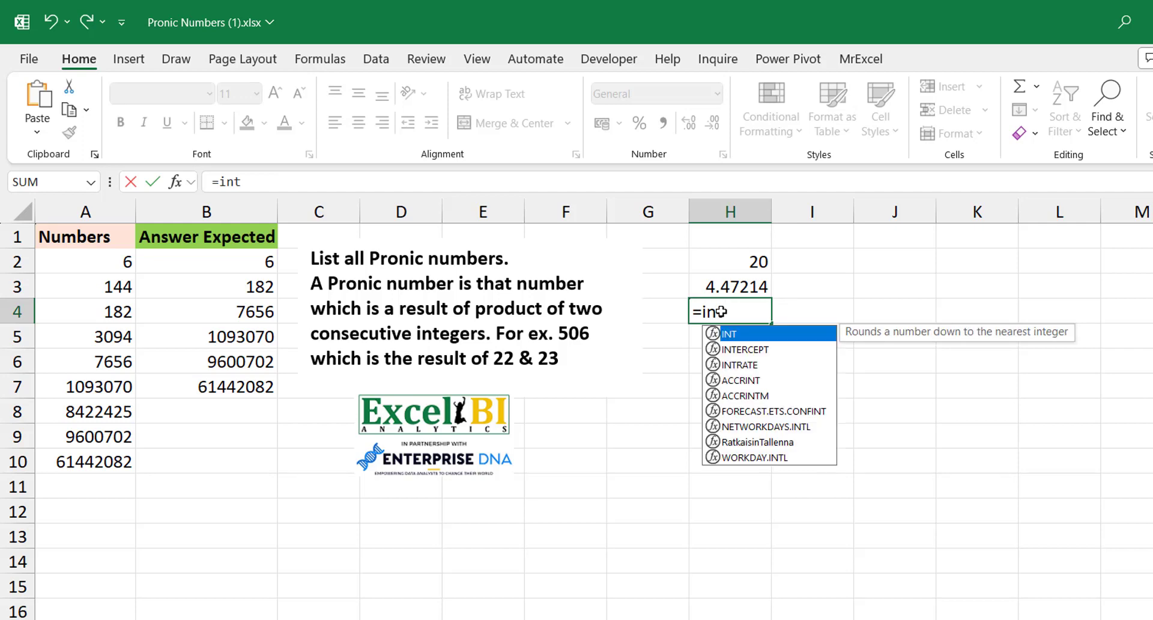
pyautogui.press('Tab')
pyautogui.write('H3)')
pyautogui.press('Return')
pyautogui.click(721, 311)
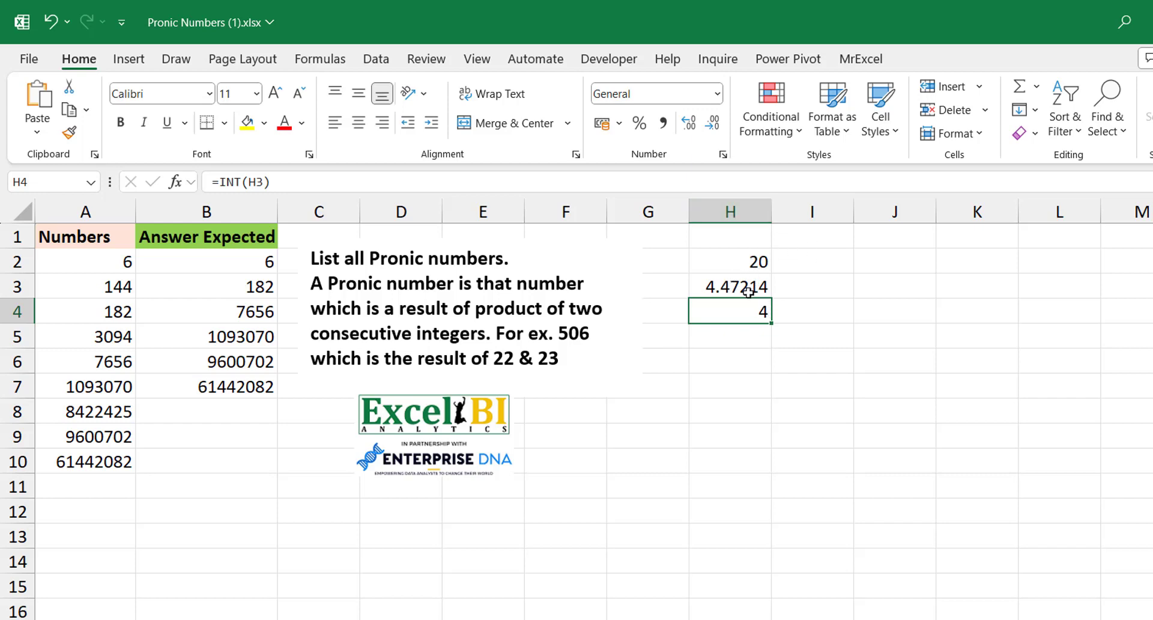
# Step: Calculate the next consecutive integer in I4 with =H4+1
pyautogui.click(801, 310)
pyautogui.write('=H4+1')
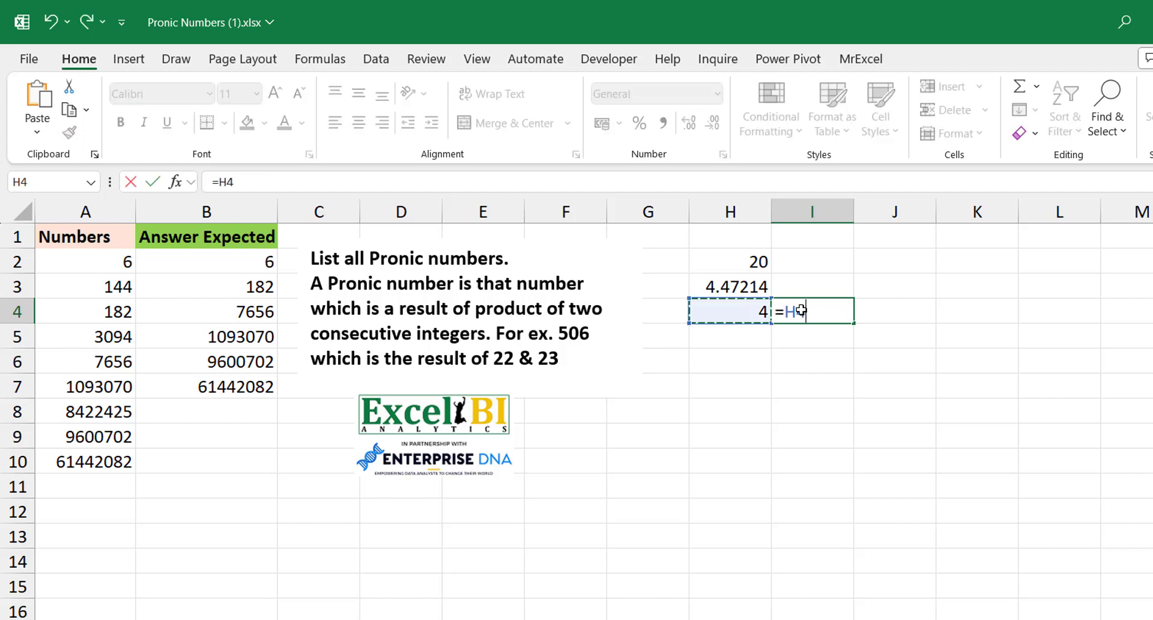
pyautogui.press('Return')
pyautogui.click(802, 310)
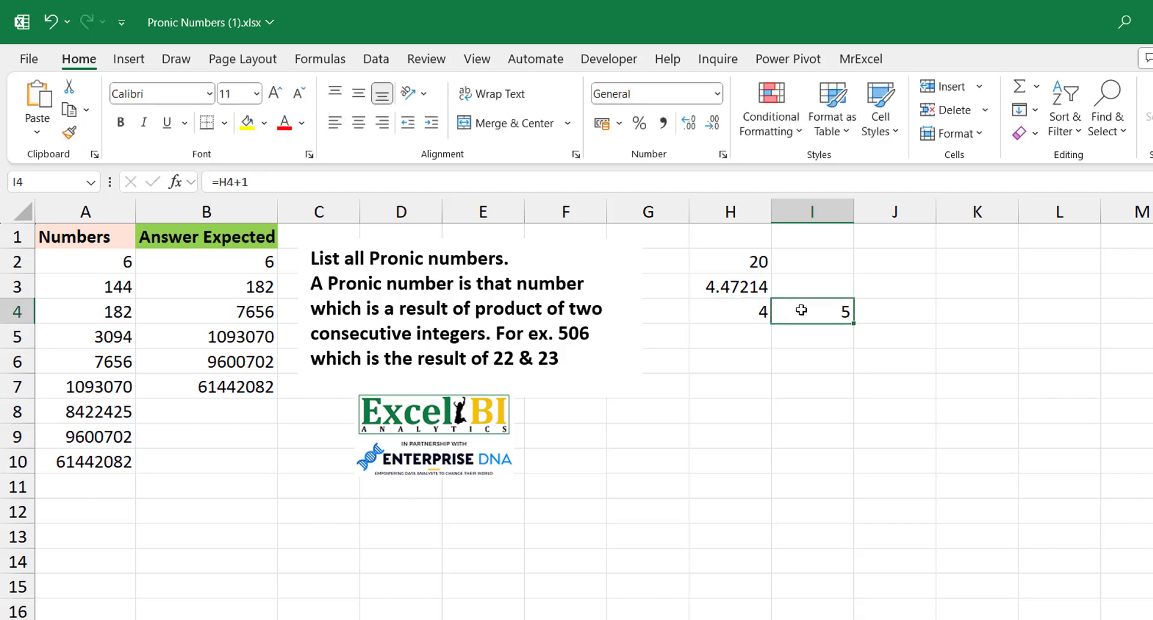
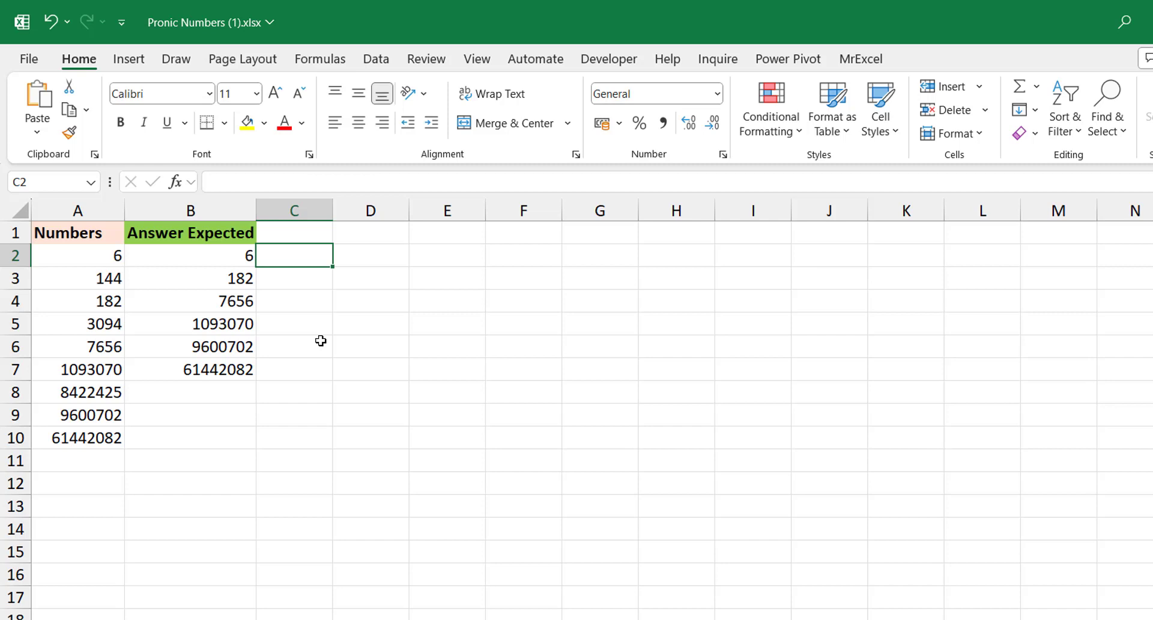
# Step: Start a LET formula in C2 that defines the variable a as the range A2:A10
pyautogui.write('=let(')
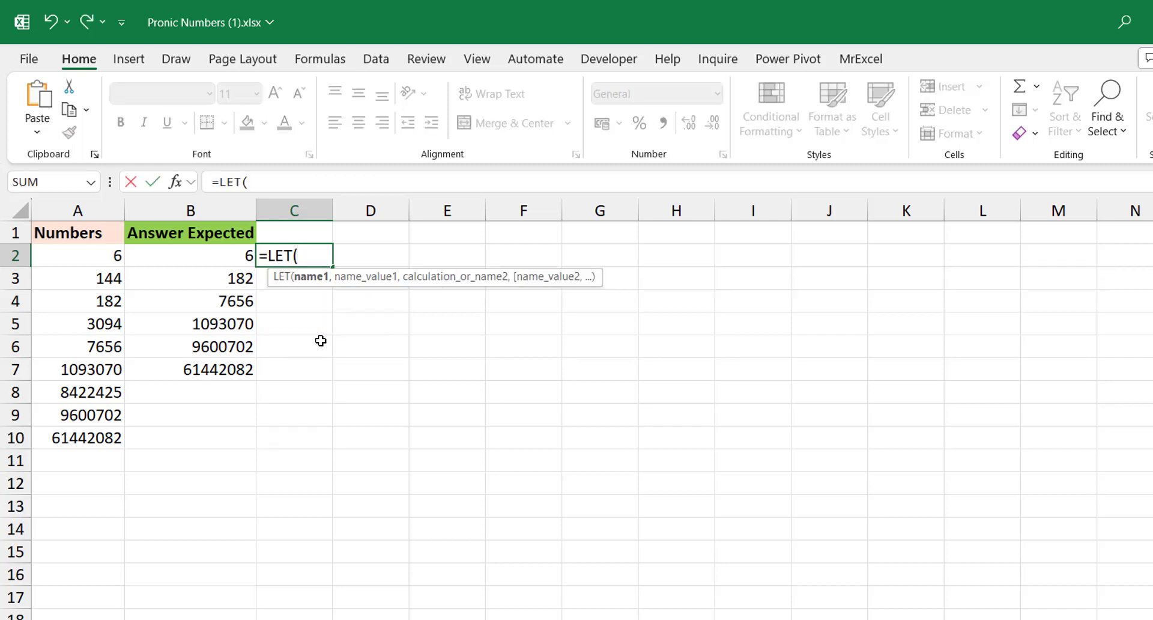
pyautogui.write('a,')
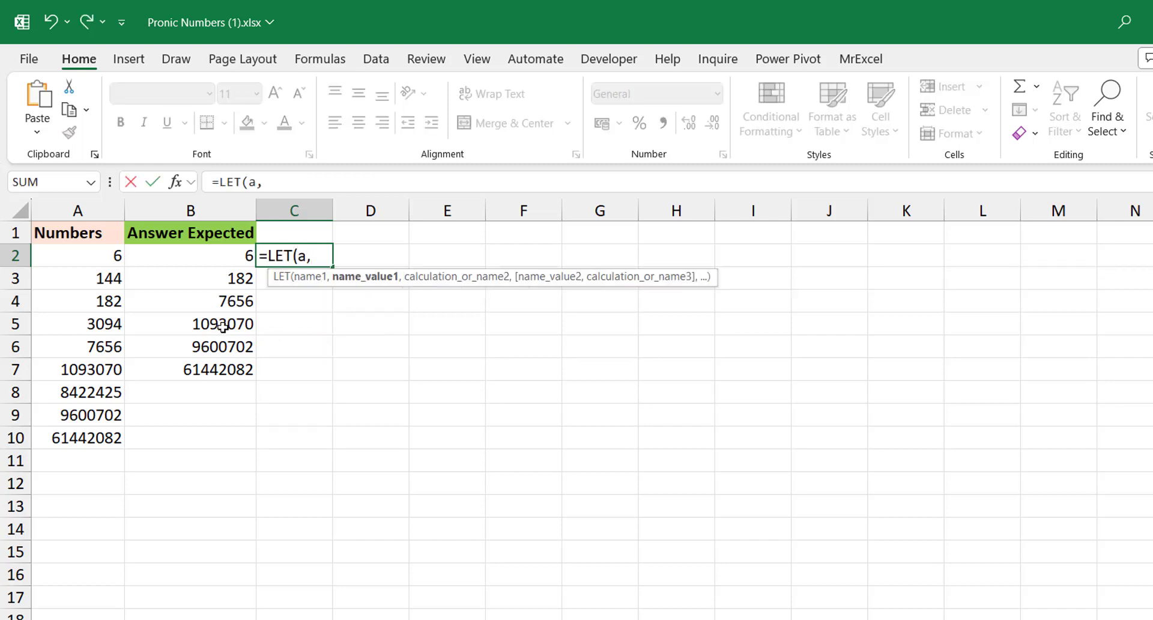
pyautogui.click(84, 259)
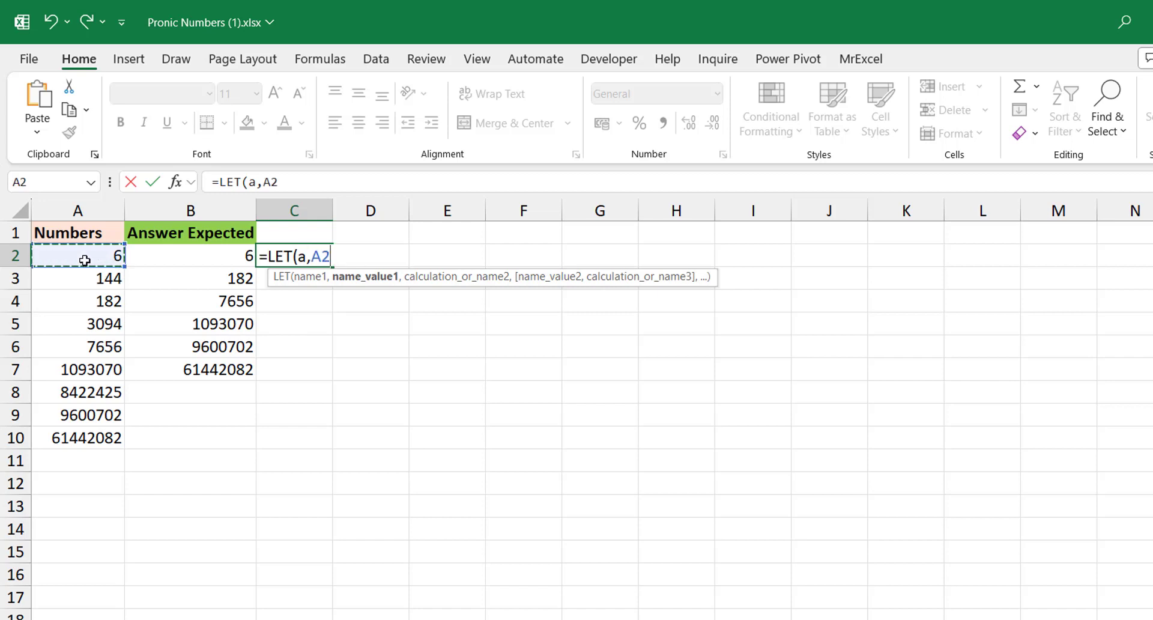
pyautogui.hotkey('ctrl', 'shift', 'Down')
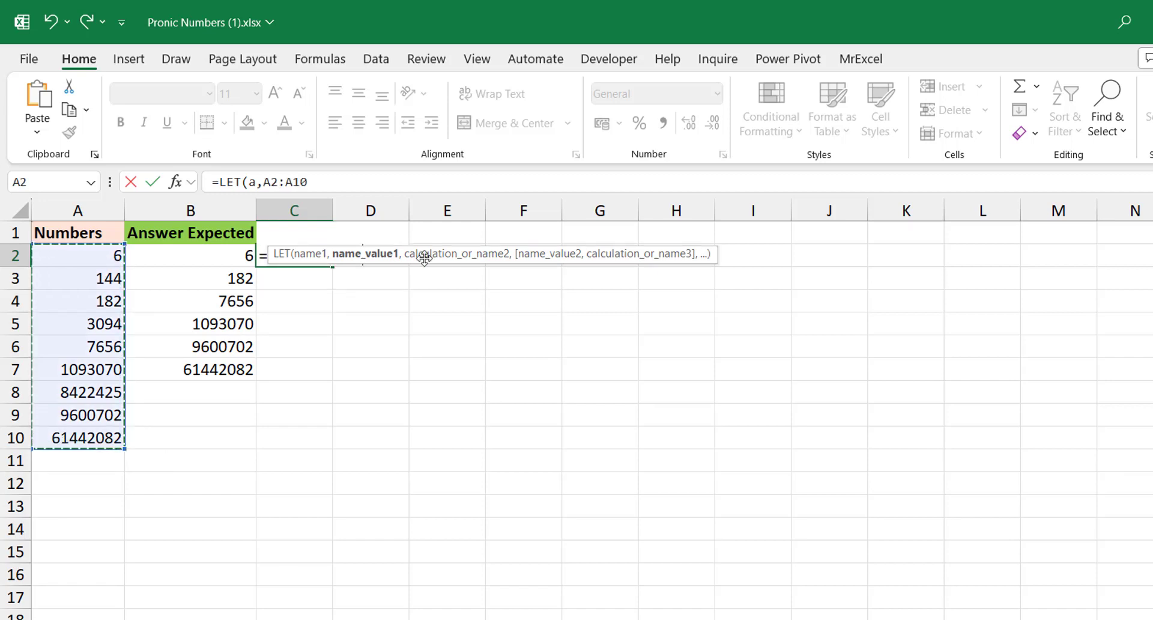
pyautogui.moveTo(425, 258); pyautogui.dragTo(449, 342)
pyautogui.click(321, 180)
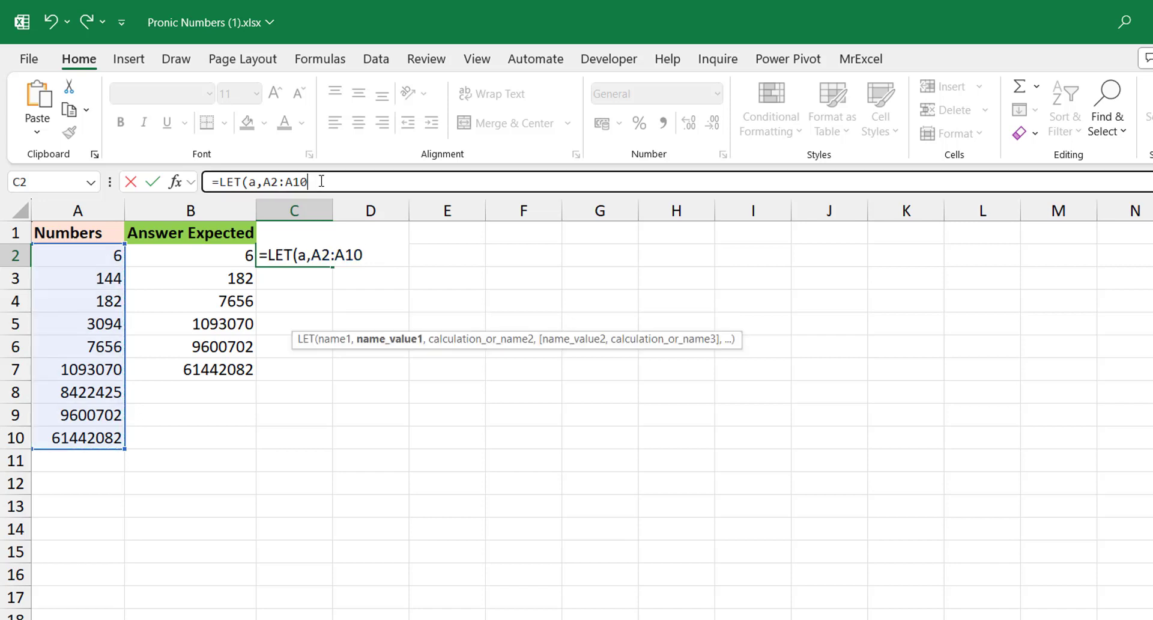
pyautogui.write(',')
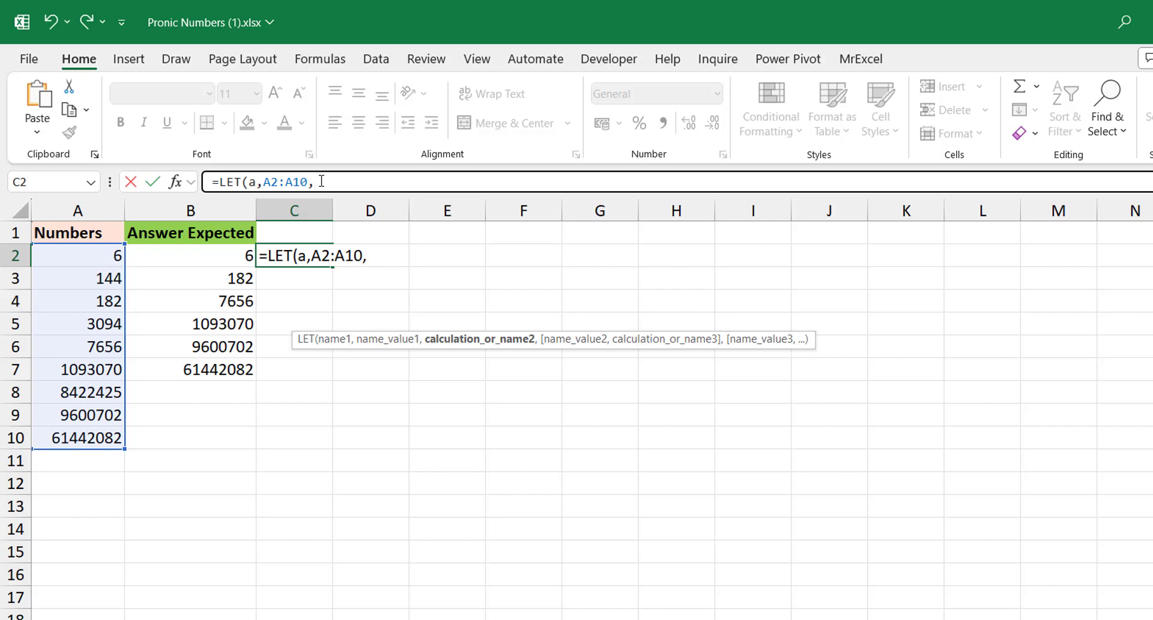
# Step: Define b as INT(a^0.5) in the C2 LET formula, return b, and commit the formula
pyautogui.write('b')
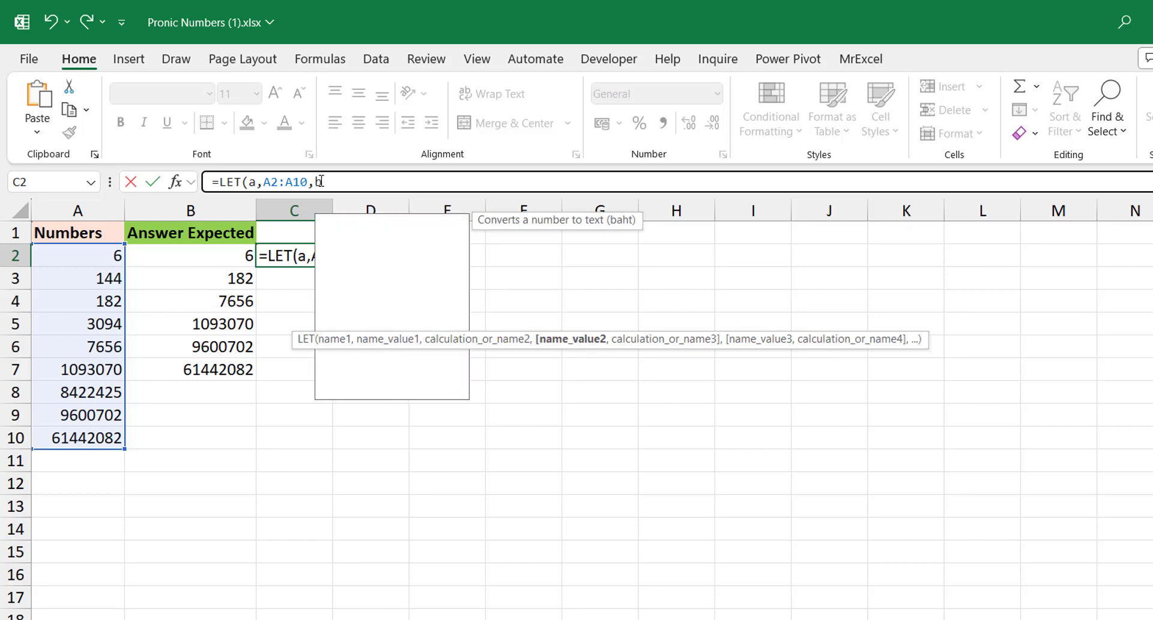
pyautogui.write(',int')
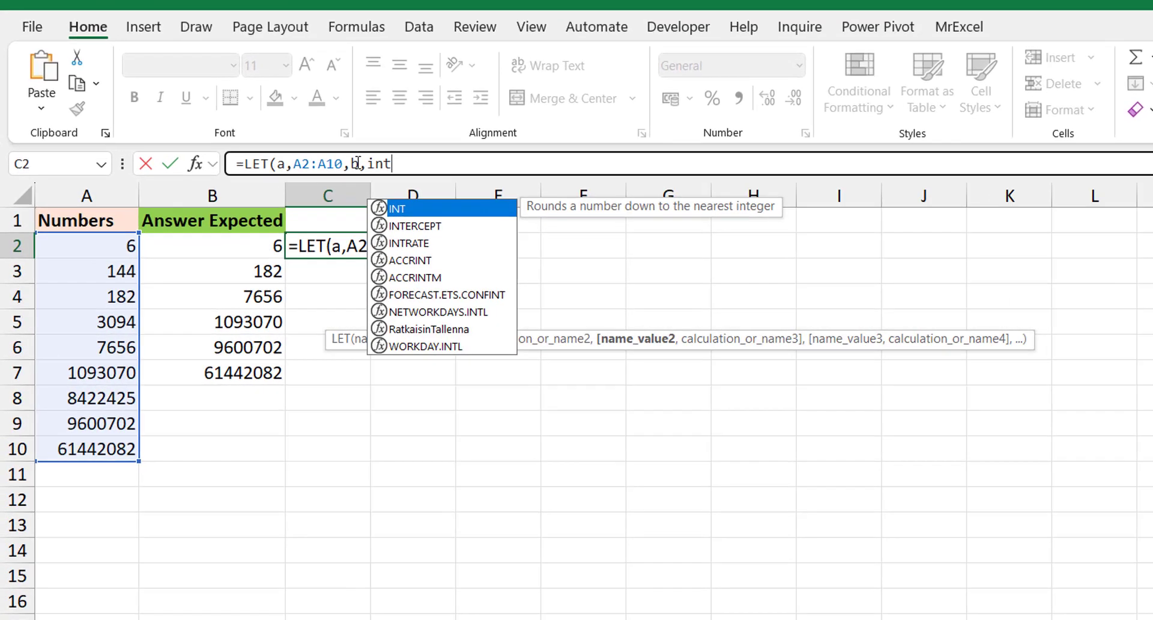
pyautogui.press('Tab')
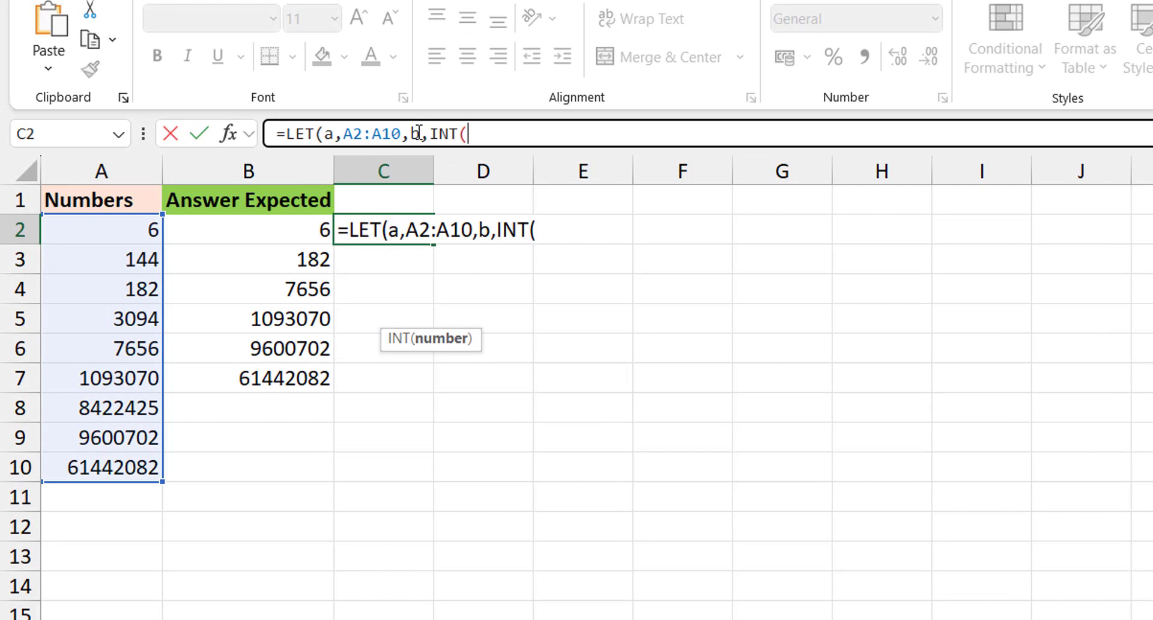
pyautogui.write('a')
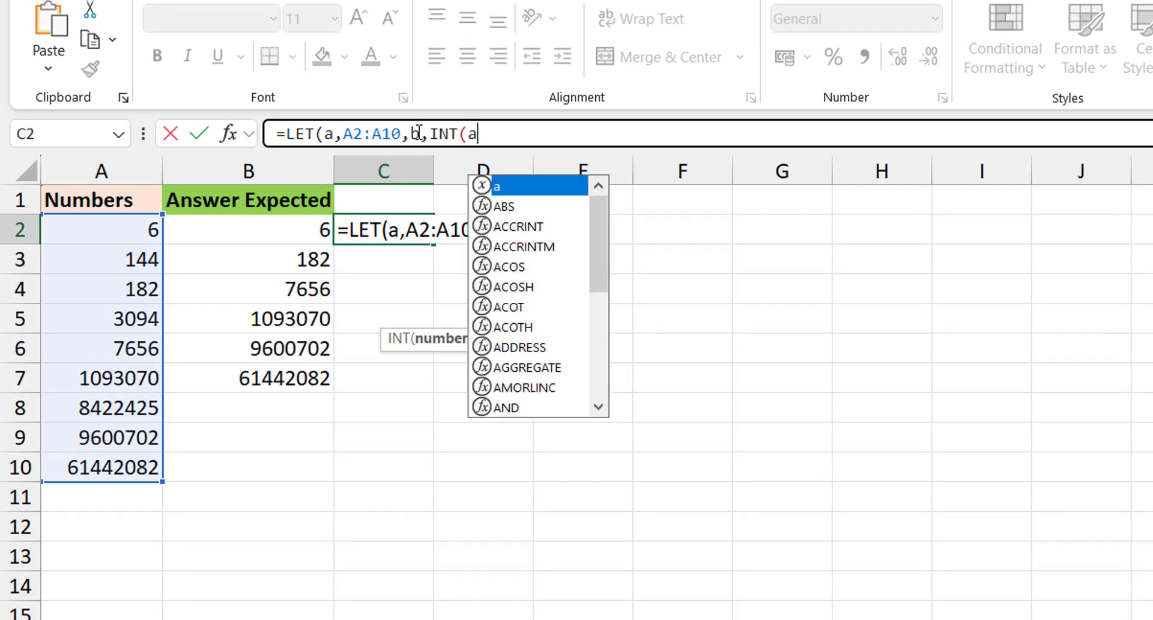
pyautogui.write('^0.5')
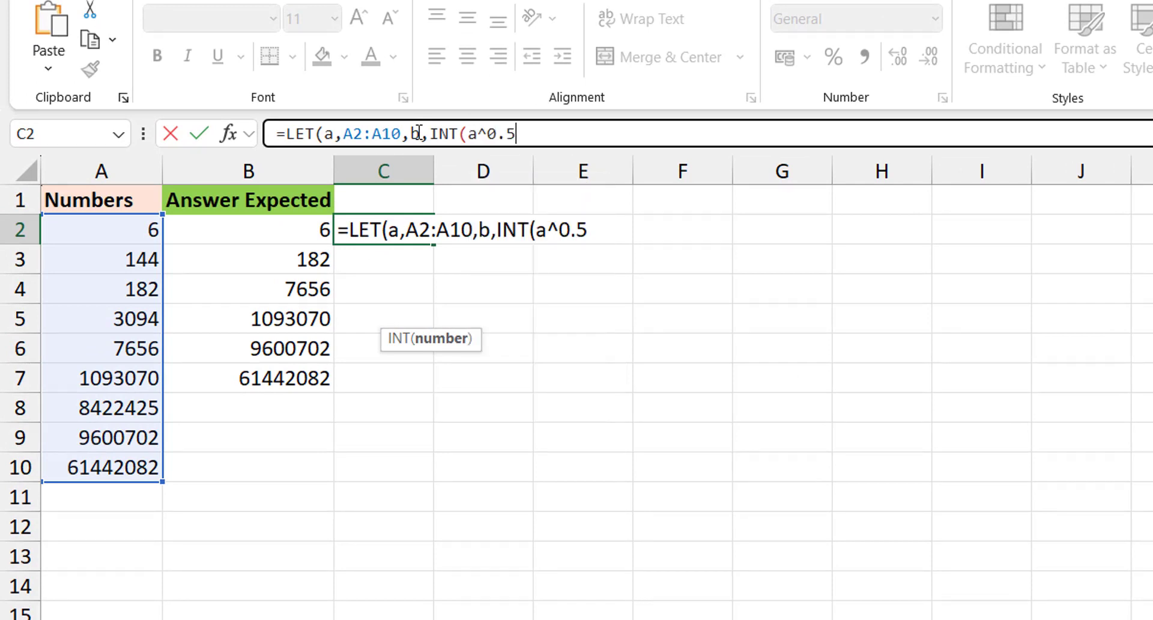
pyautogui.write(')')
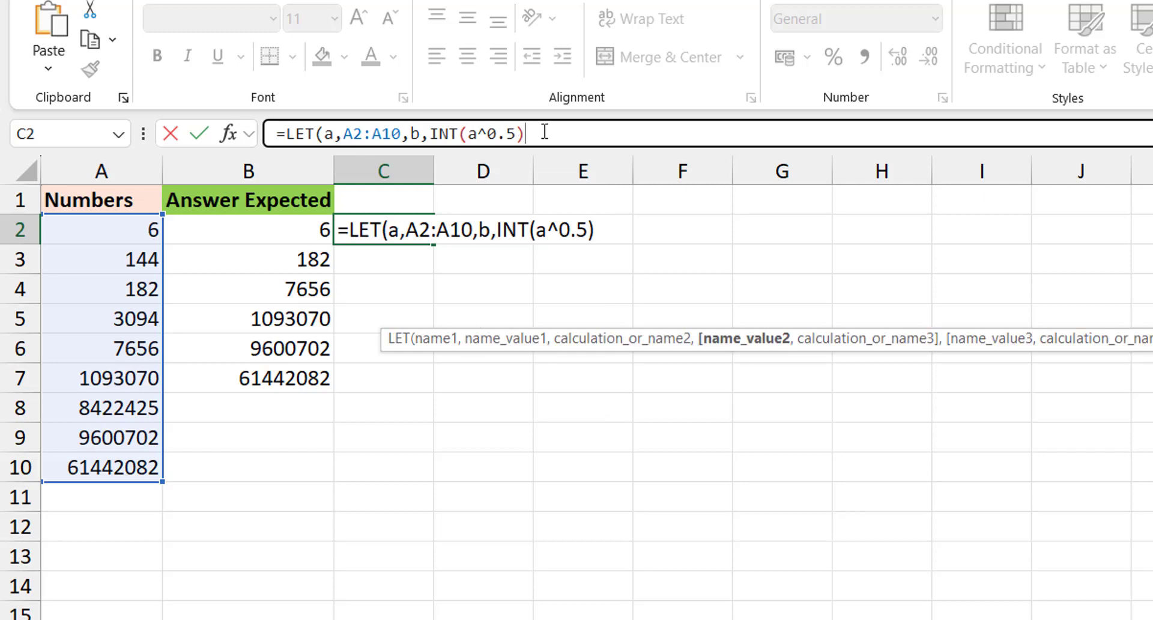
pyautogui.write(',b)')
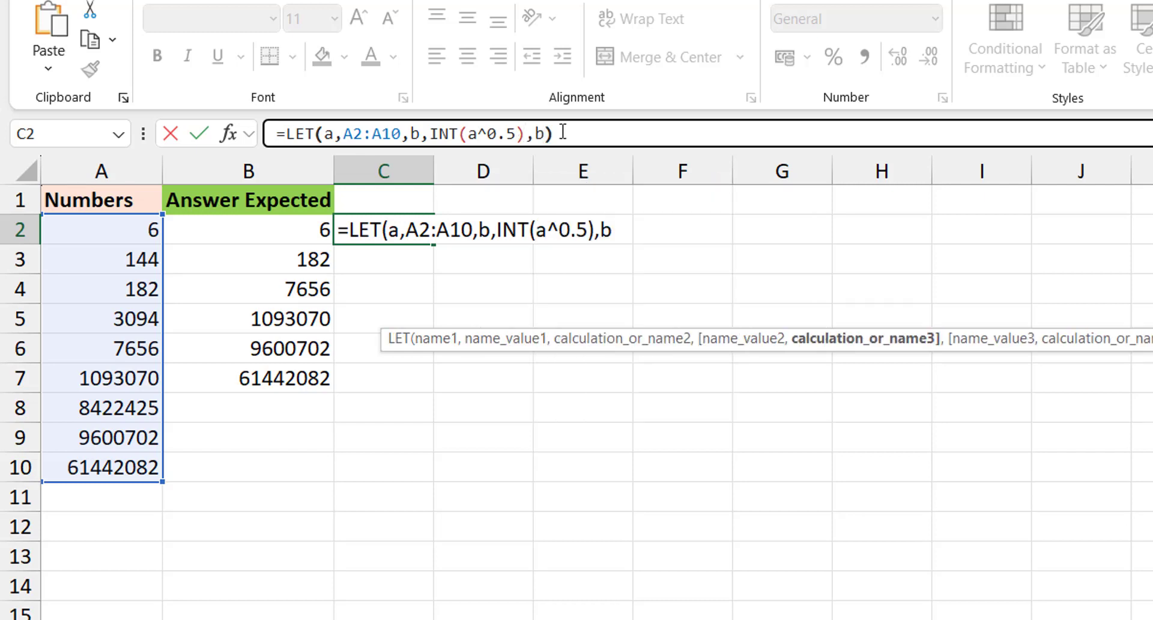
pyautogui.press('Return')
pyautogui.press('Up')
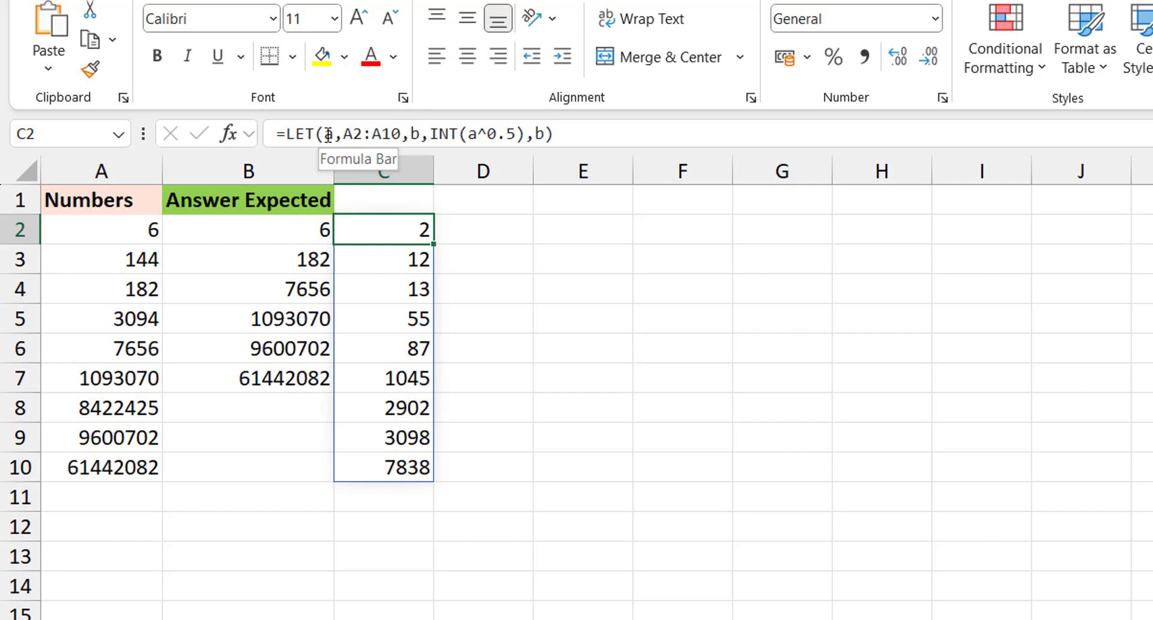
# Step: Replace the final b in the C2 LET formula with a FILTER function that takes a as its array
pyautogui.click(612, 132)
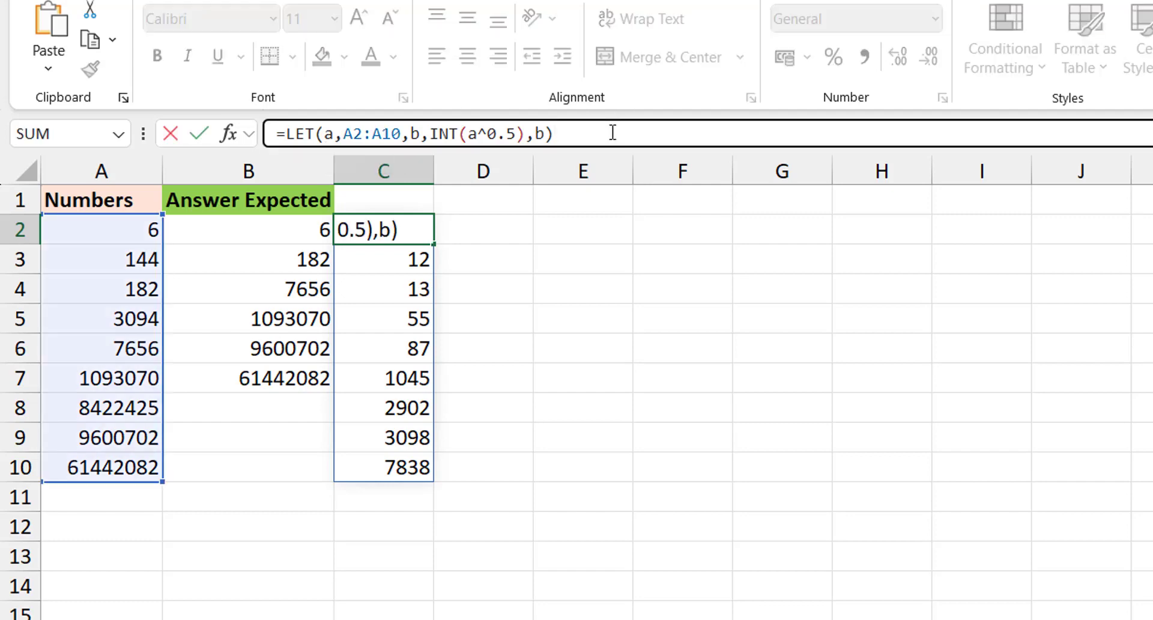
pyautogui.press('BackSpace')
pyautogui.press('BackSpace')
pyautogui.write('filter')
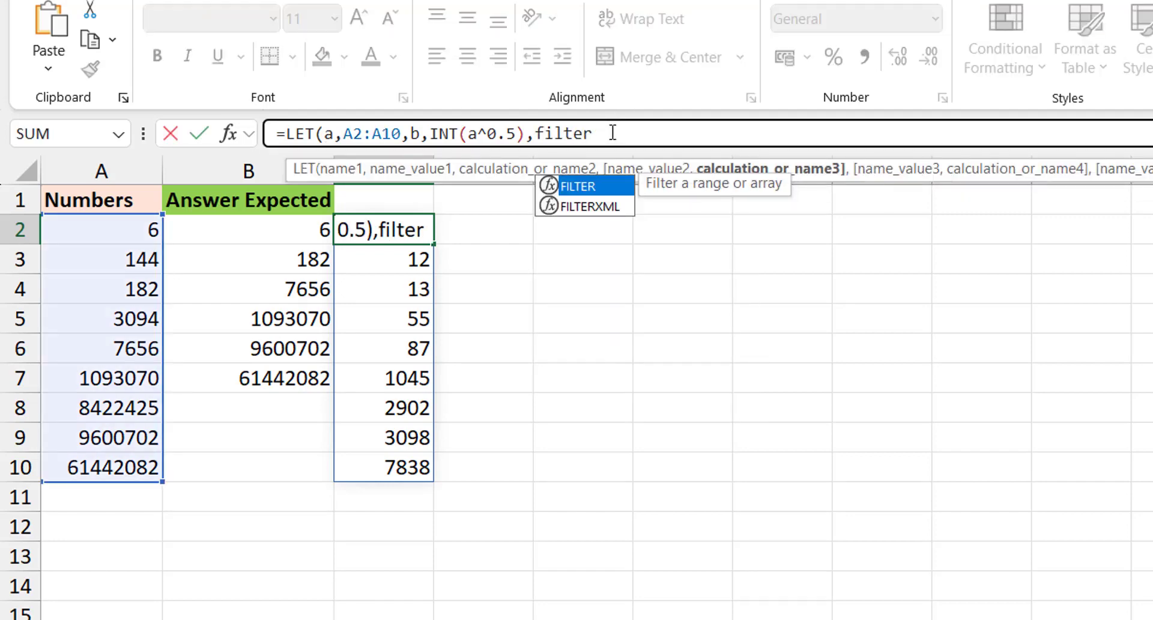
pyautogui.press('Tab')
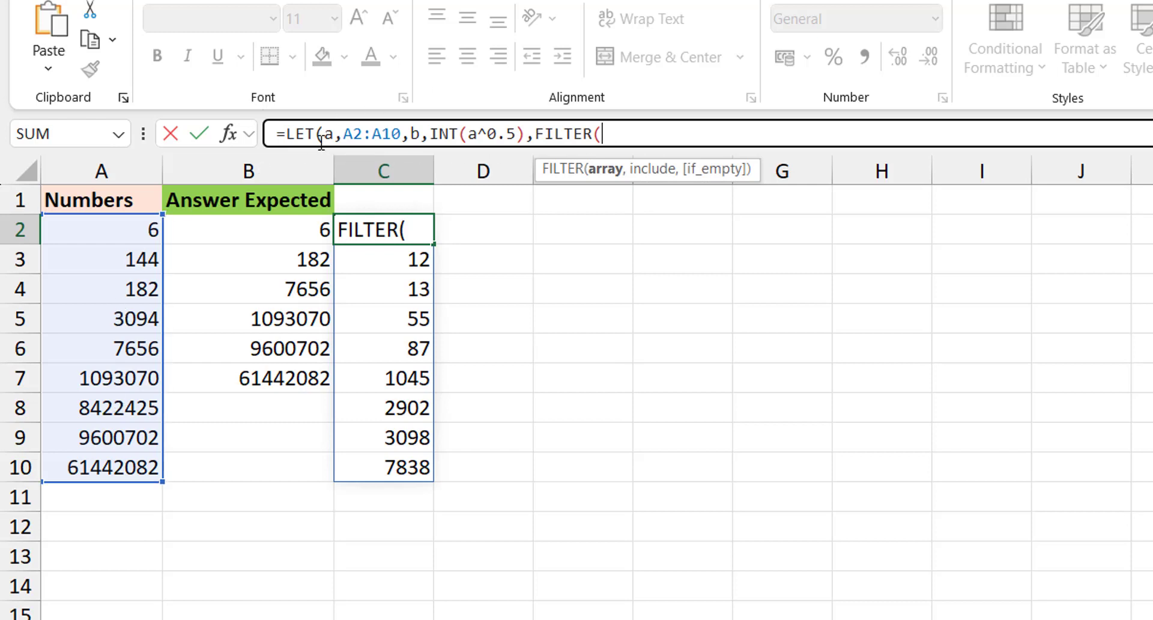
pyautogui.write('a,')
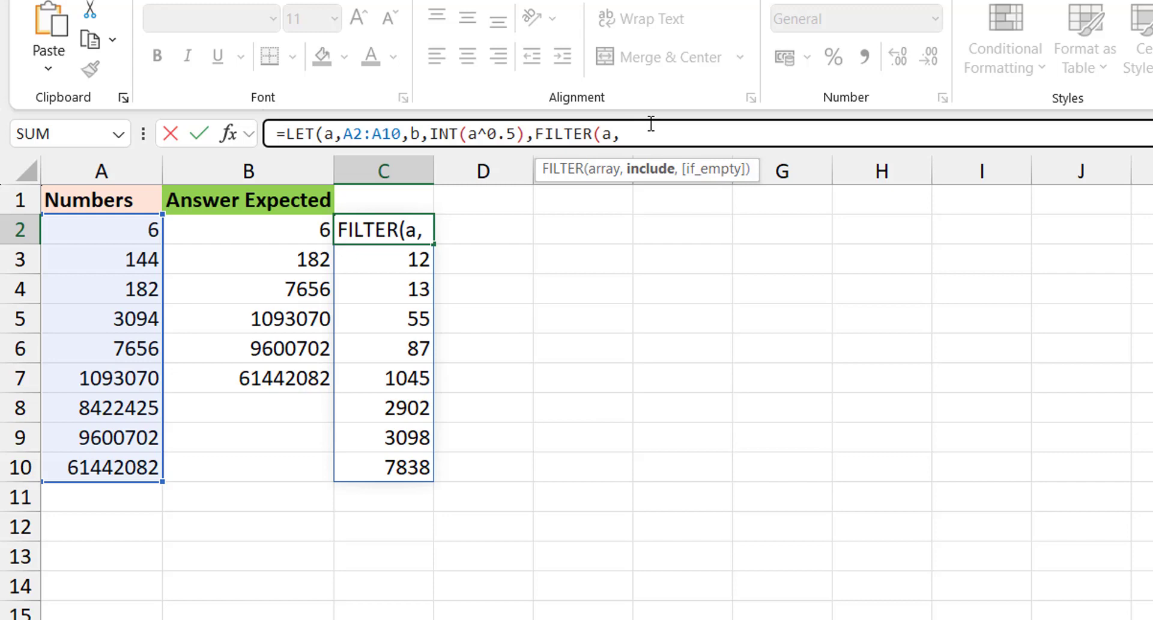
# Step: Complete the FILTER in C2 with the condition b*(b+1)=a, close the LET formula and commit it
pyautogui.write('b*(')
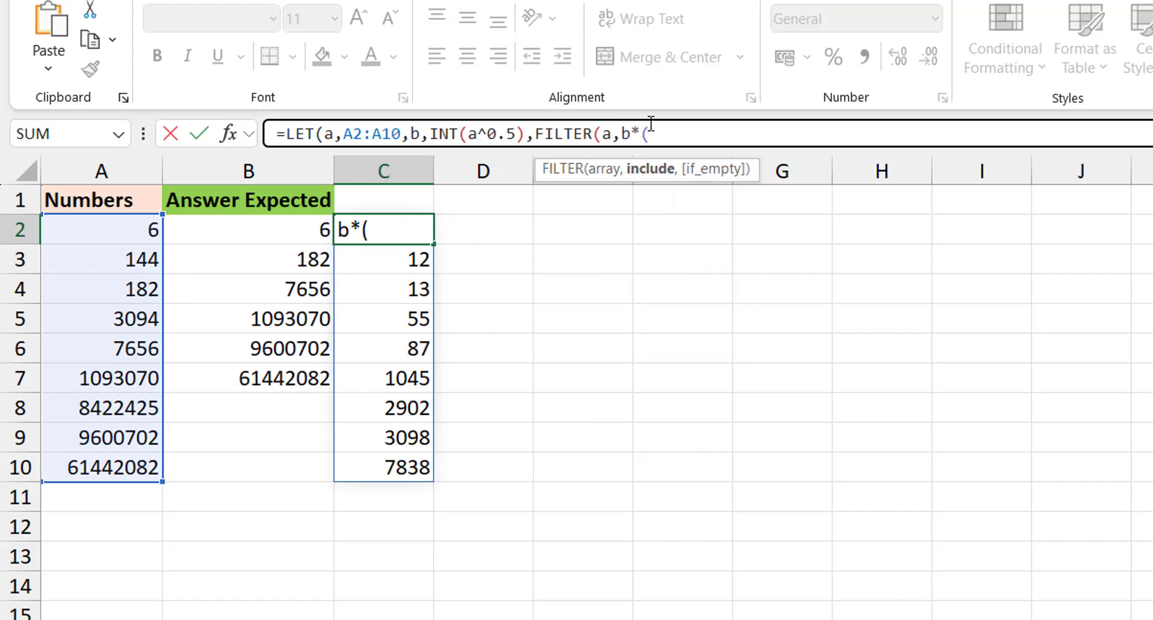
pyautogui.write('b+1)')
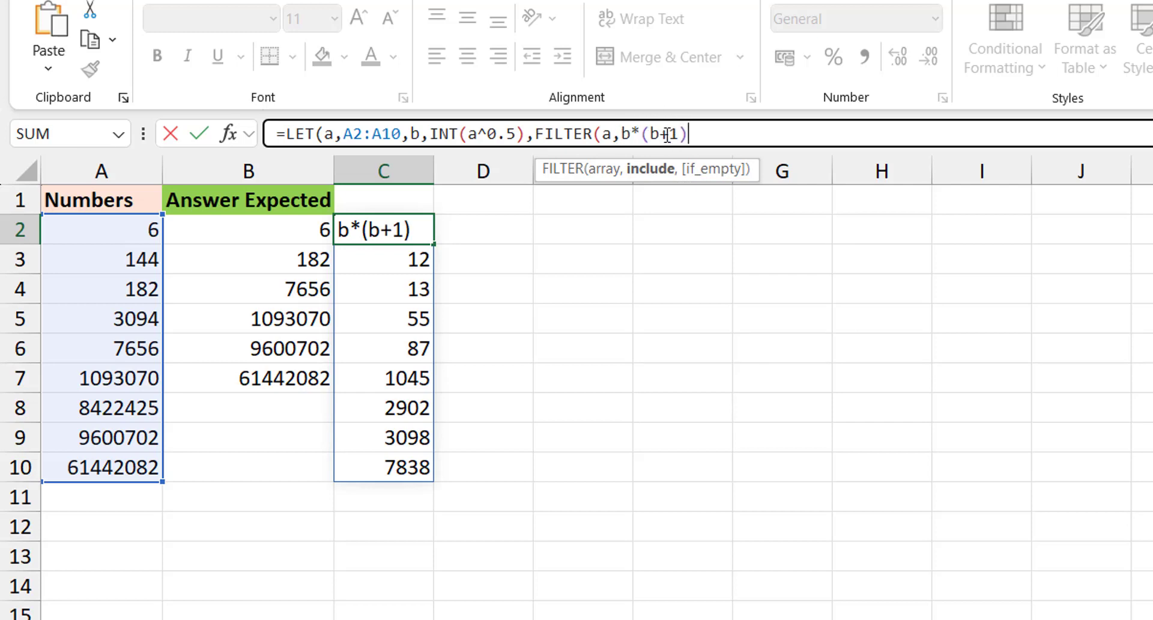
pyautogui.write('=a')
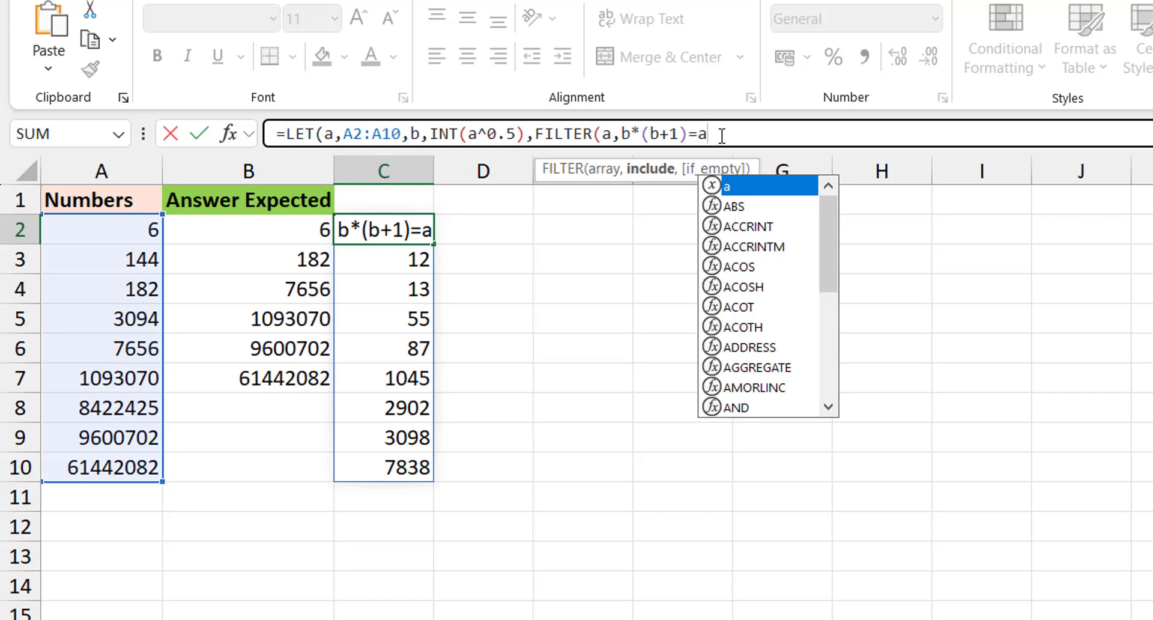
pyautogui.write('))')
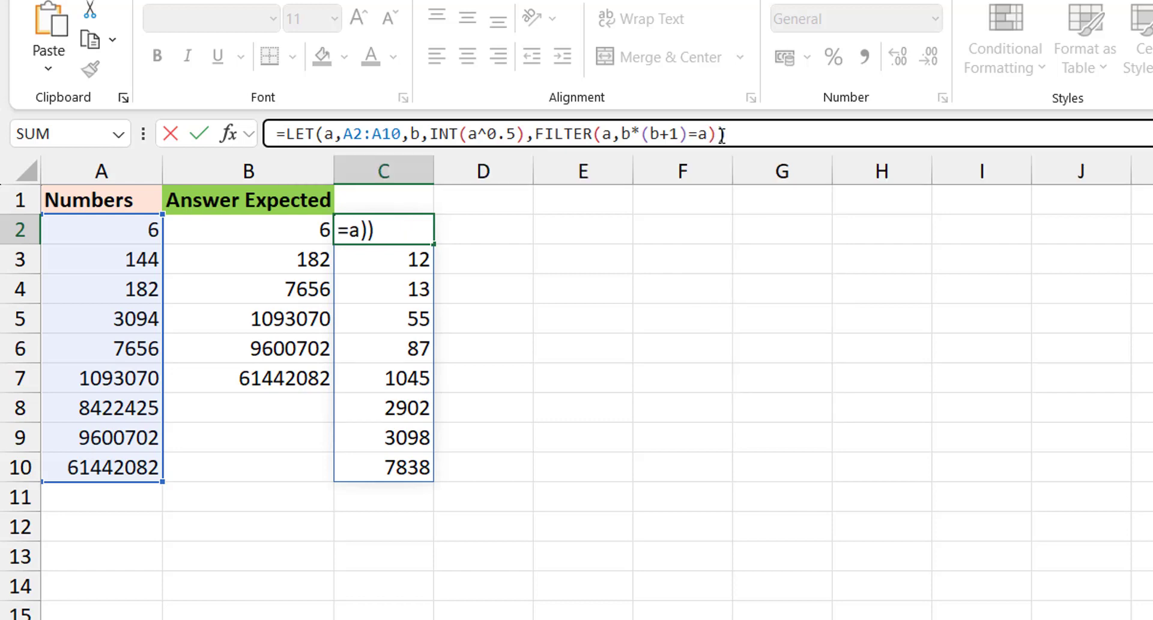
pyautogui.hotkey('ctrl', 'Return')
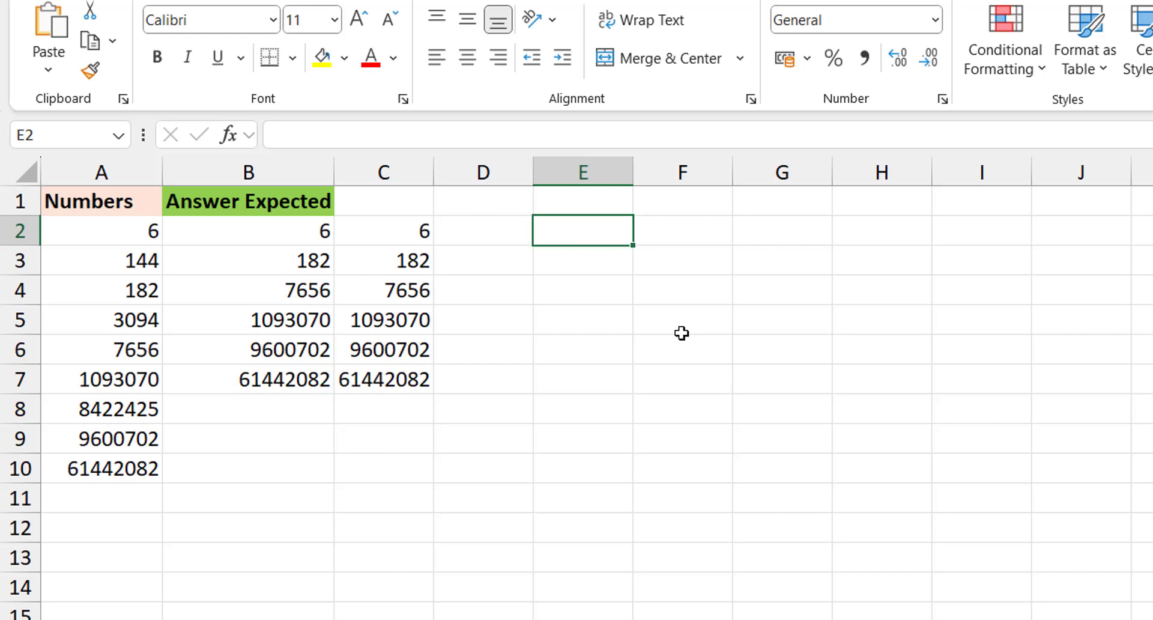
# Step: Enter the equation x*(x+1)=n as text in E2 and its quadratic form x^2+x-n=0 in E3
pyautogui.write('x')
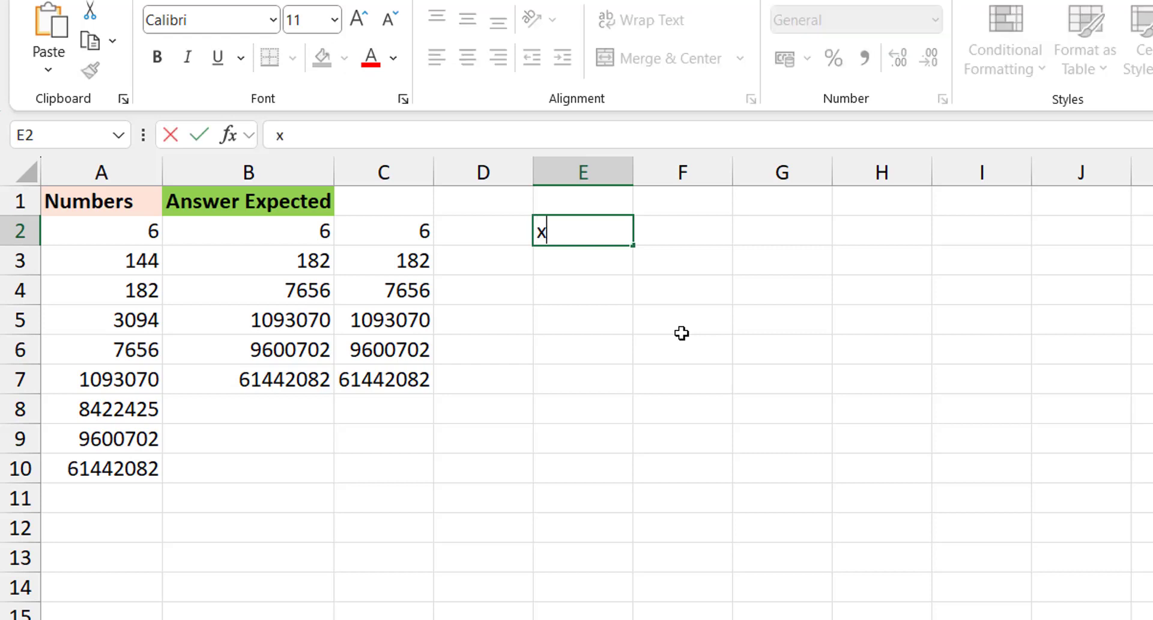
pyautogui.write('*(x+1')
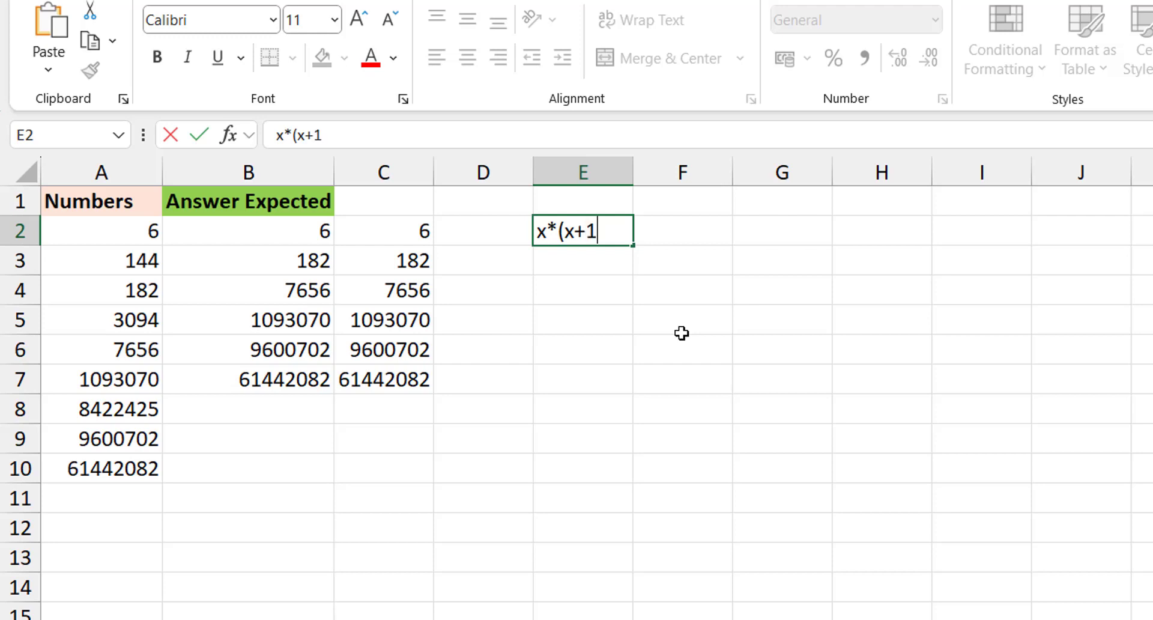
pyautogui.write(')=n')
pyautogui.press('Return')
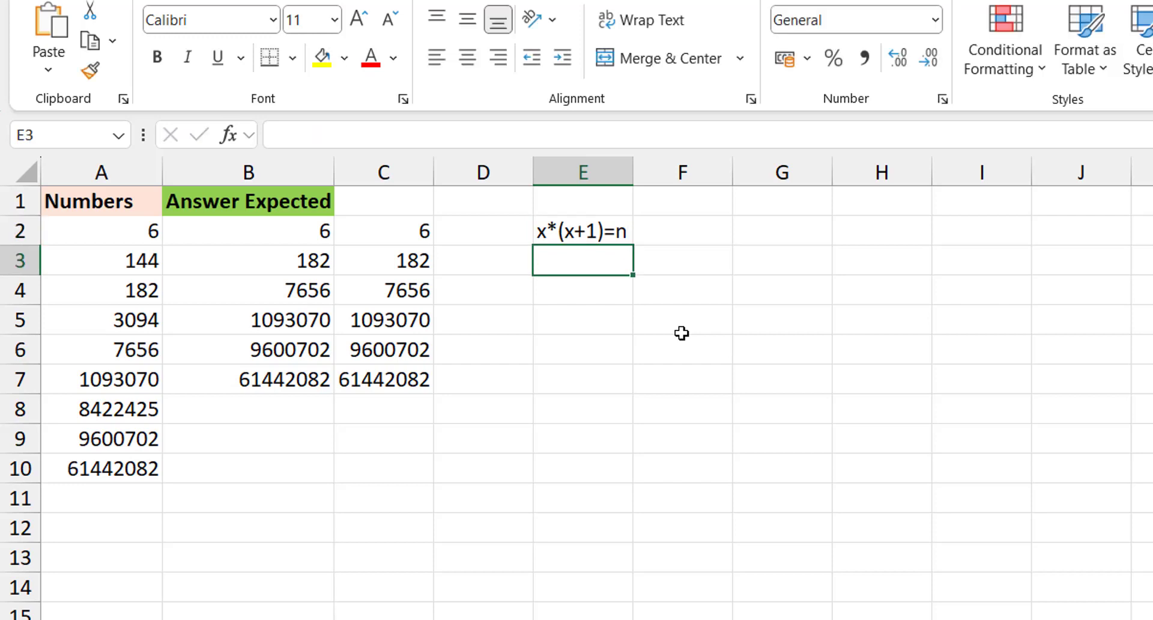
pyautogui.write('x^2')
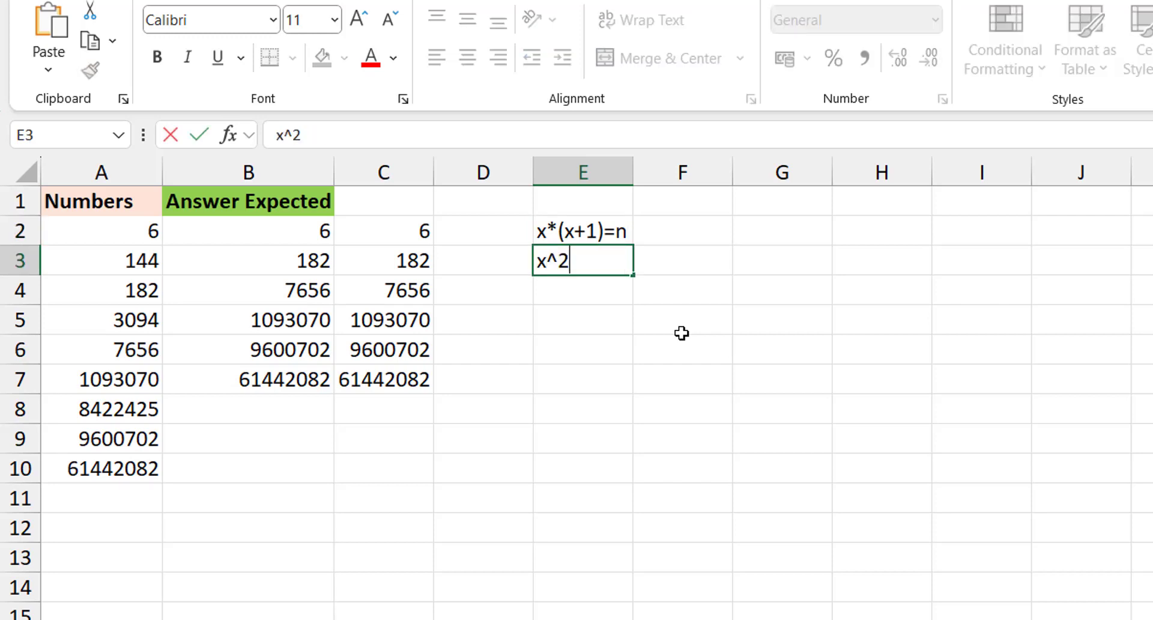
pyautogui.write('+x-n=0')
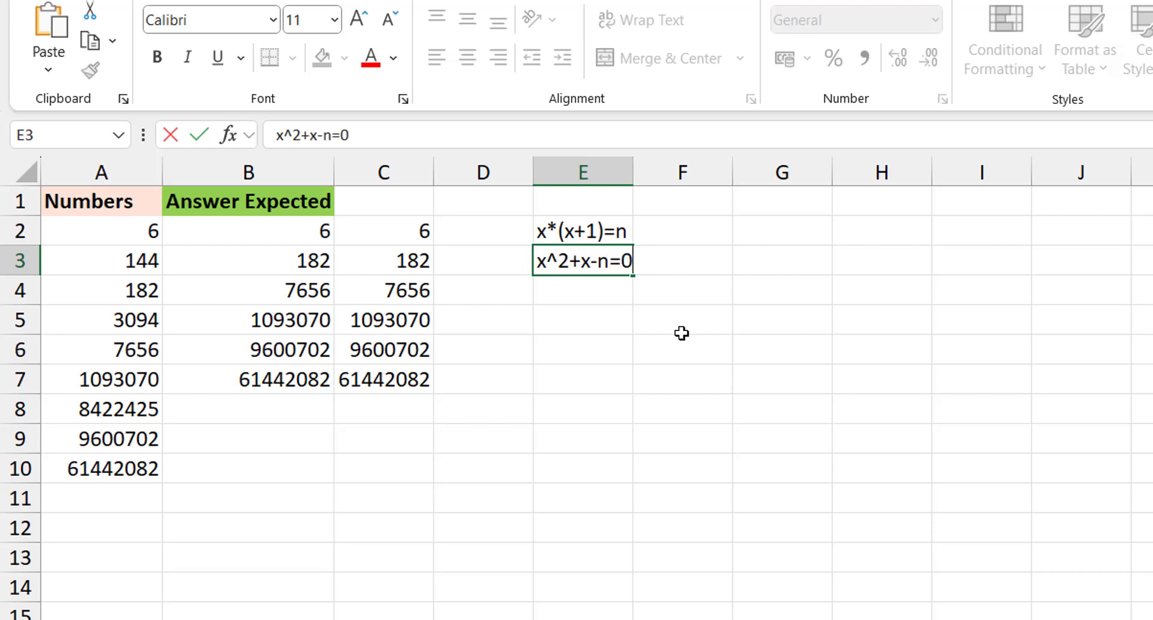
pyautogui.press('Return')
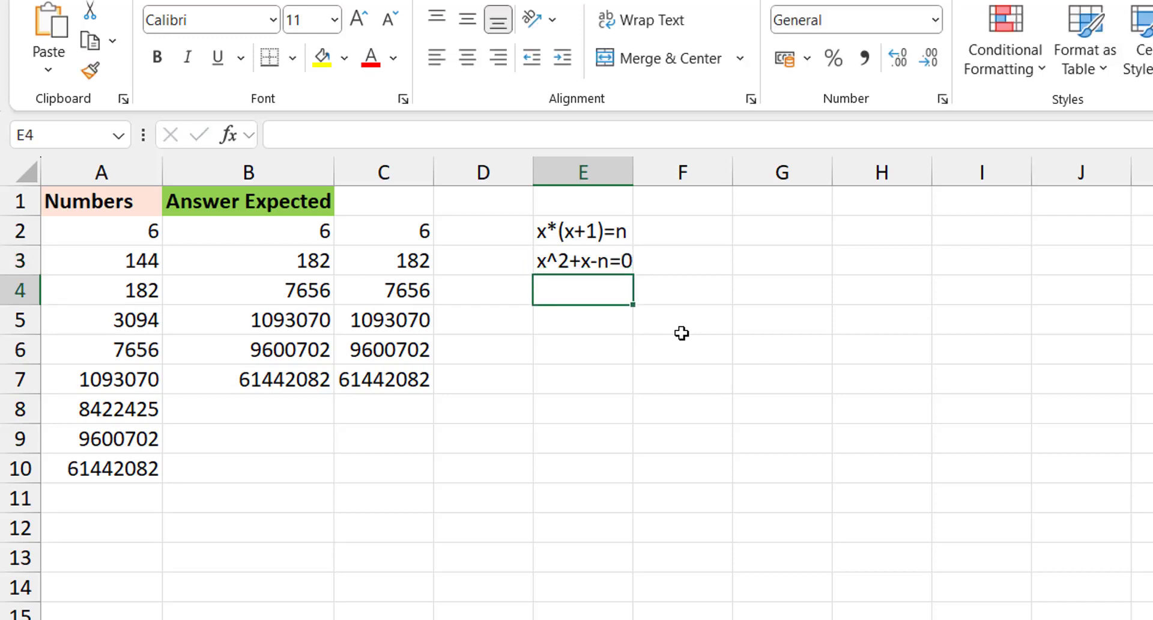
# Step: Note the quadratic coefficients beside the equation, entering a=1 in F3 and b=1 in G3
pyautogui.press('Up')
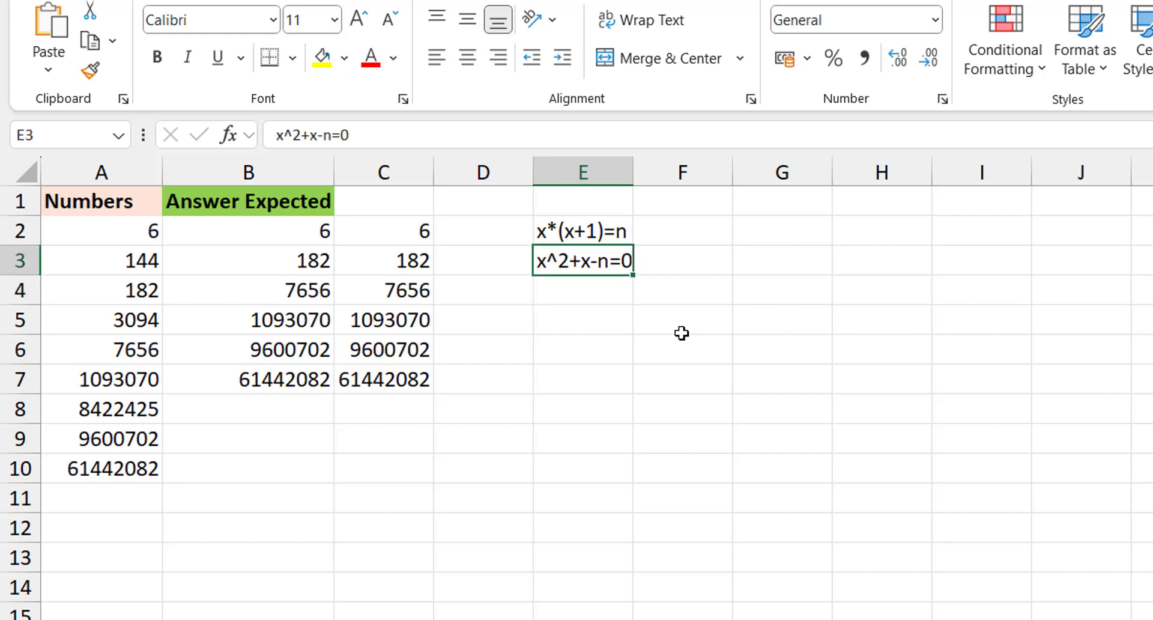
pyautogui.press('Right')
pyautogui.write('a')
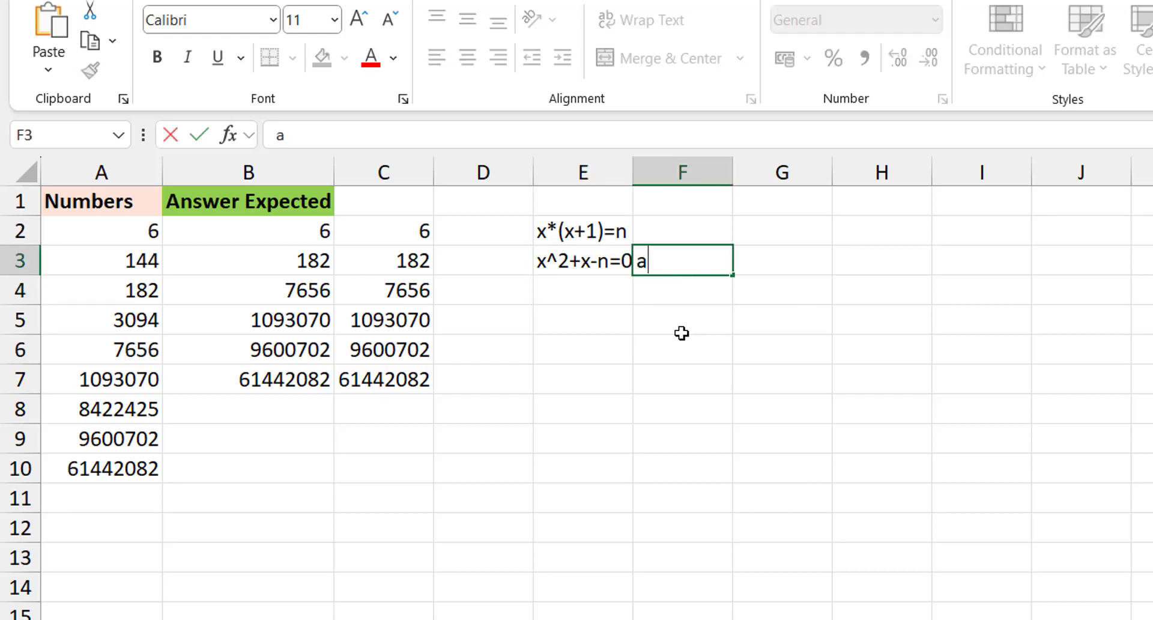
pyautogui.write('=1')
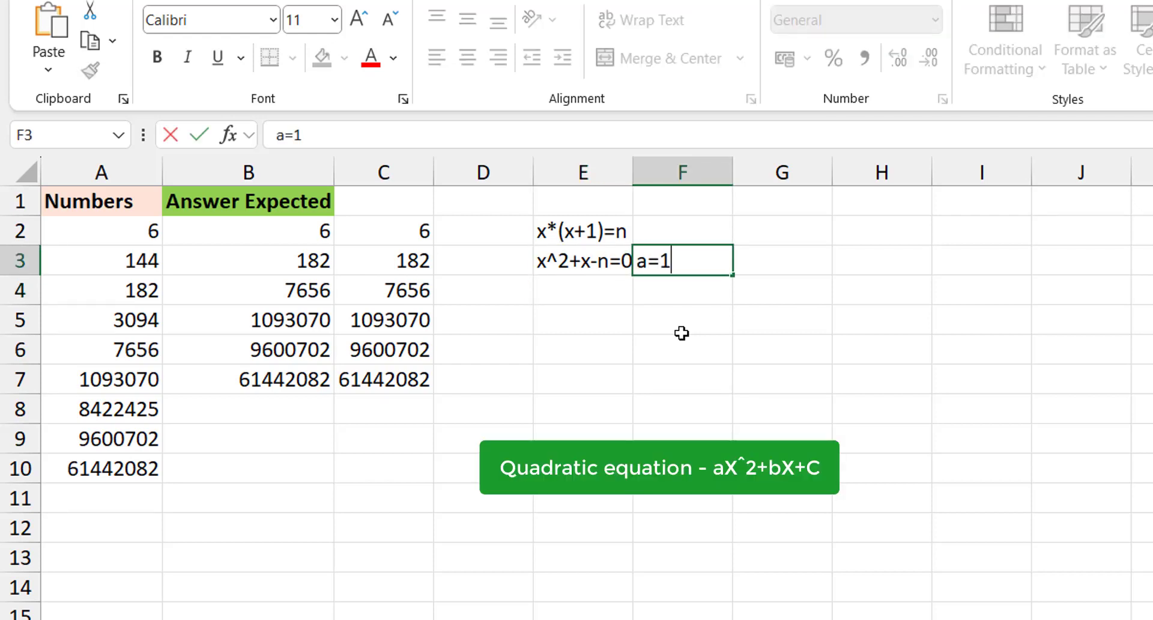
pyautogui.press('Return')
pyautogui.press('Up')
pyautogui.press('Right')
pyautogui.write('b')
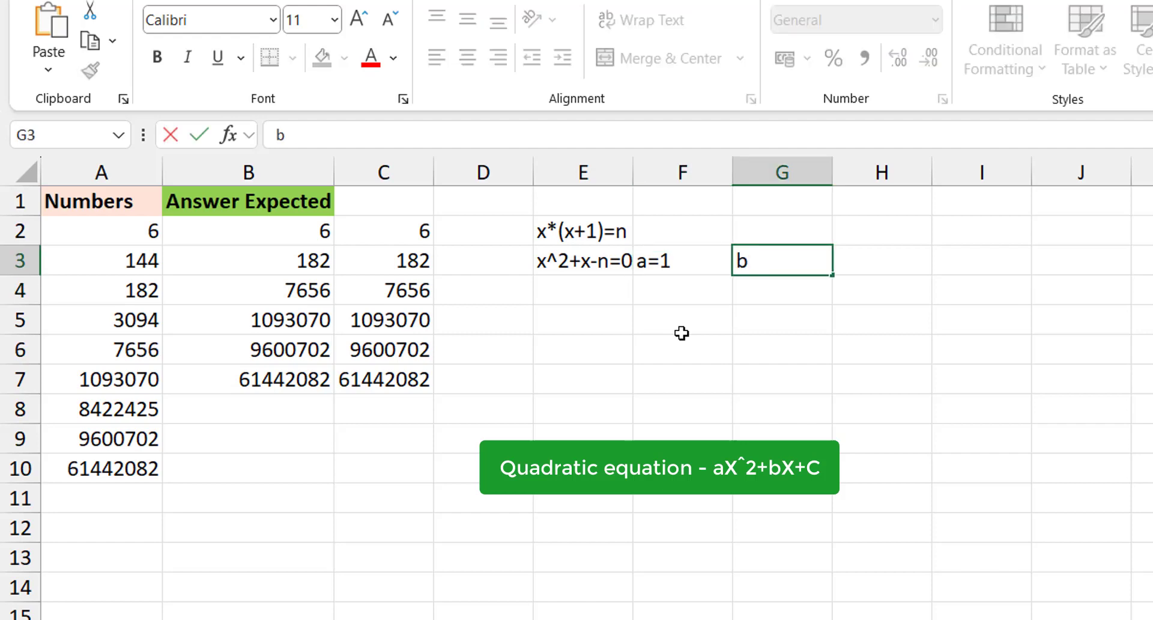
pyautogui.write('=1')
pyautogui.press('Return')
# Step: Note the quadratic's constant term as c=-num in H3
pyautogui.press('Up')
pyautogui.press('Right')
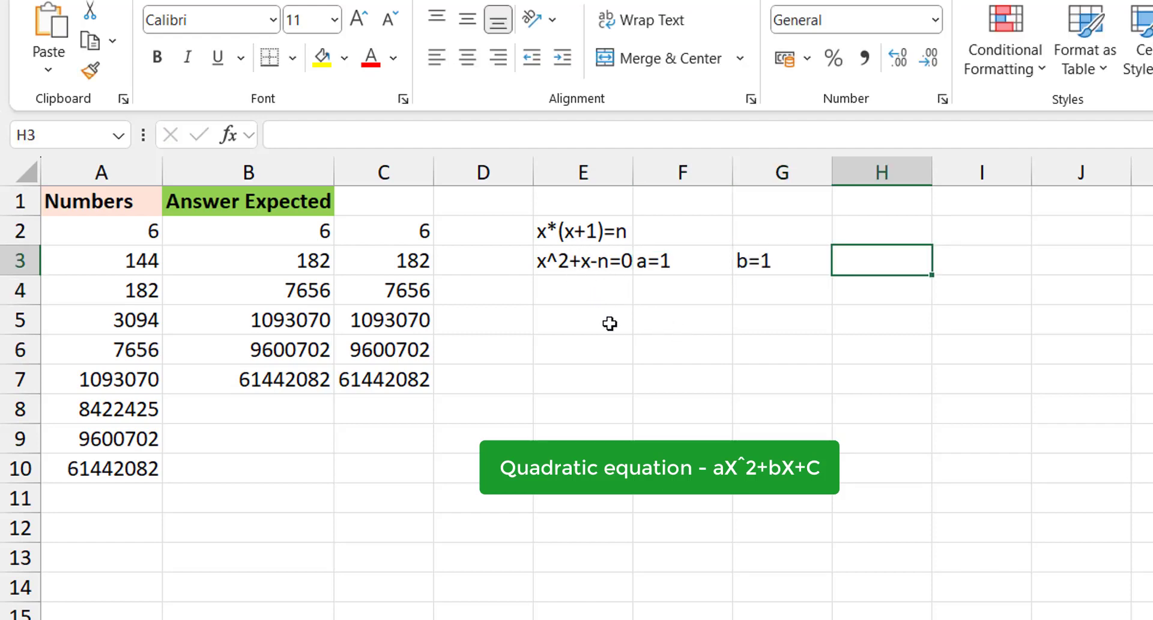
pyautogui.write('c=')
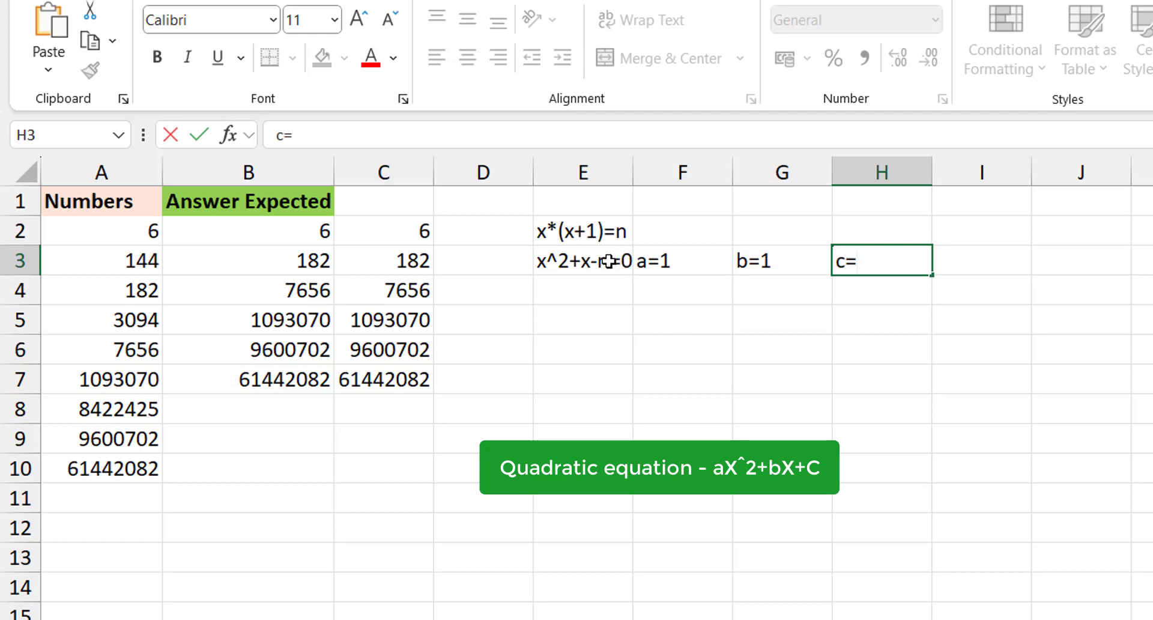
pyautogui.write('-num')
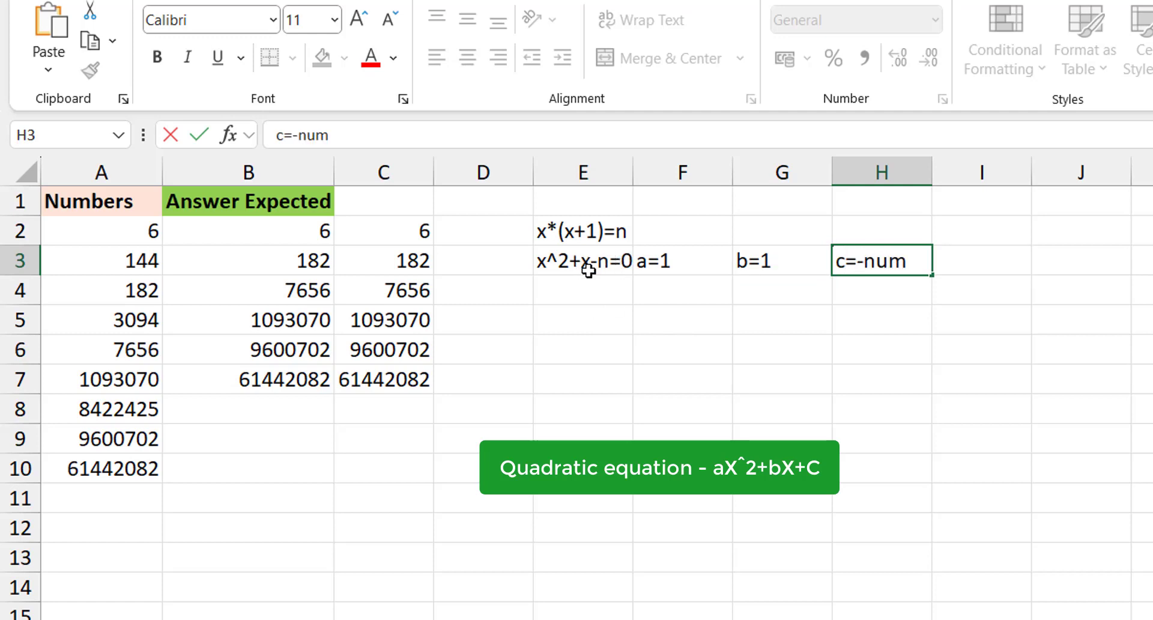
pyautogui.press('Return')
# Step: Write the discriminant expression sqrt(b^2-4ac) as text in E4, below the quadratic equation
pyautogui.press('Left')
pyautogui.press('Left')
pyautogui.press('Left')
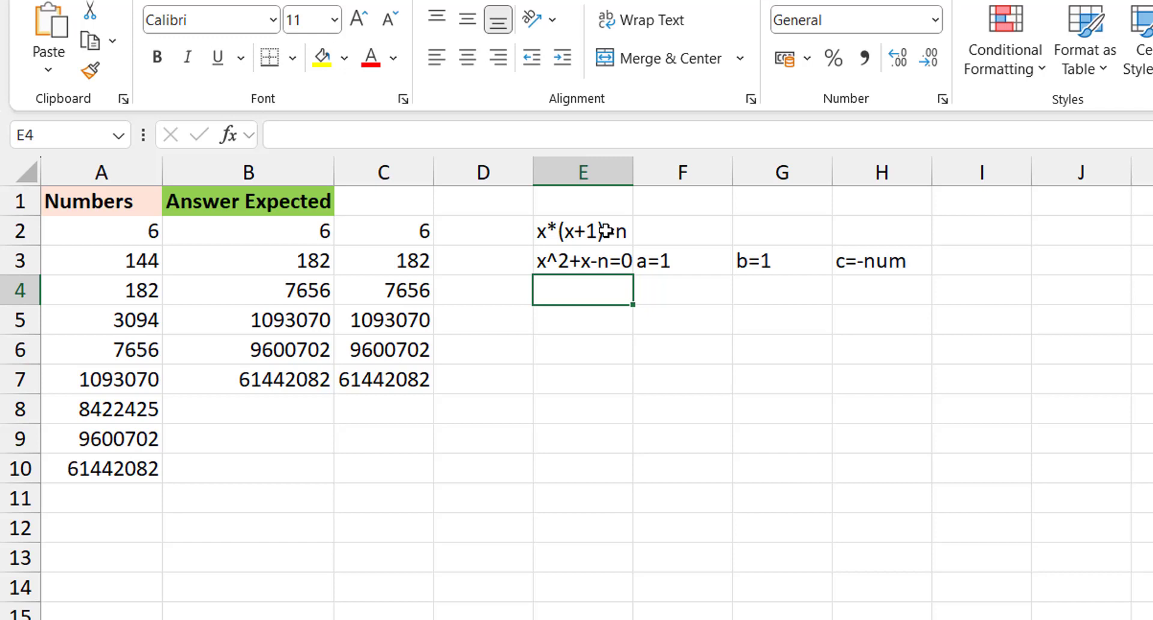
pyautogui.write('sqrt')
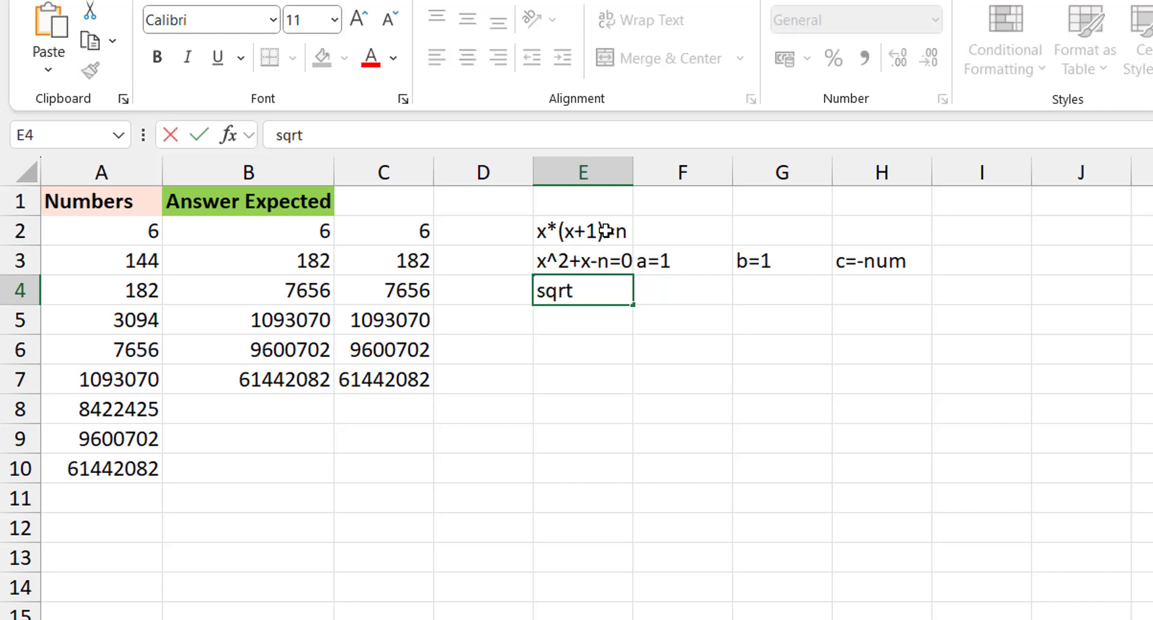
pyautogui.write('(b2')
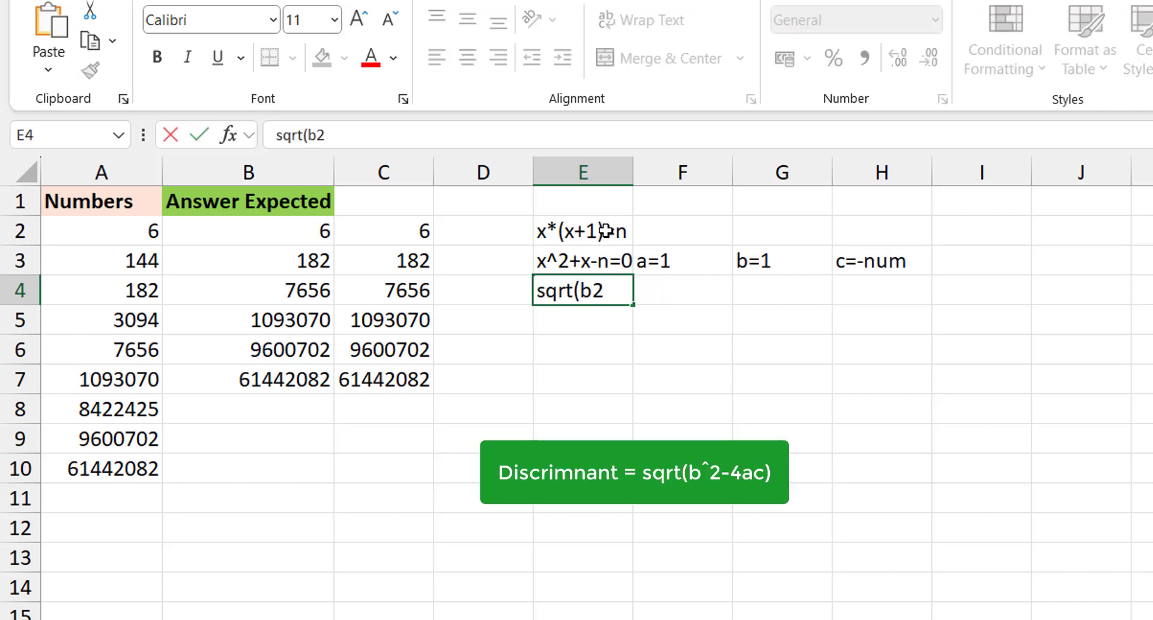
pyautogui.press('BackSpace')
pyautogui.write('^2-4ac')
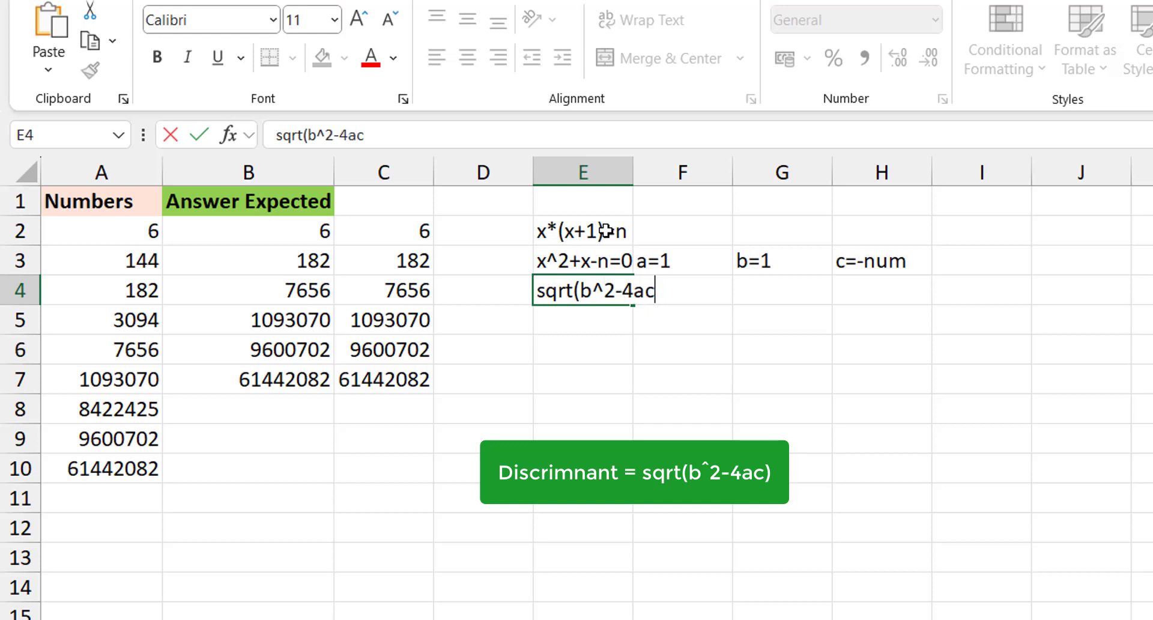
pyautogui.write(')')
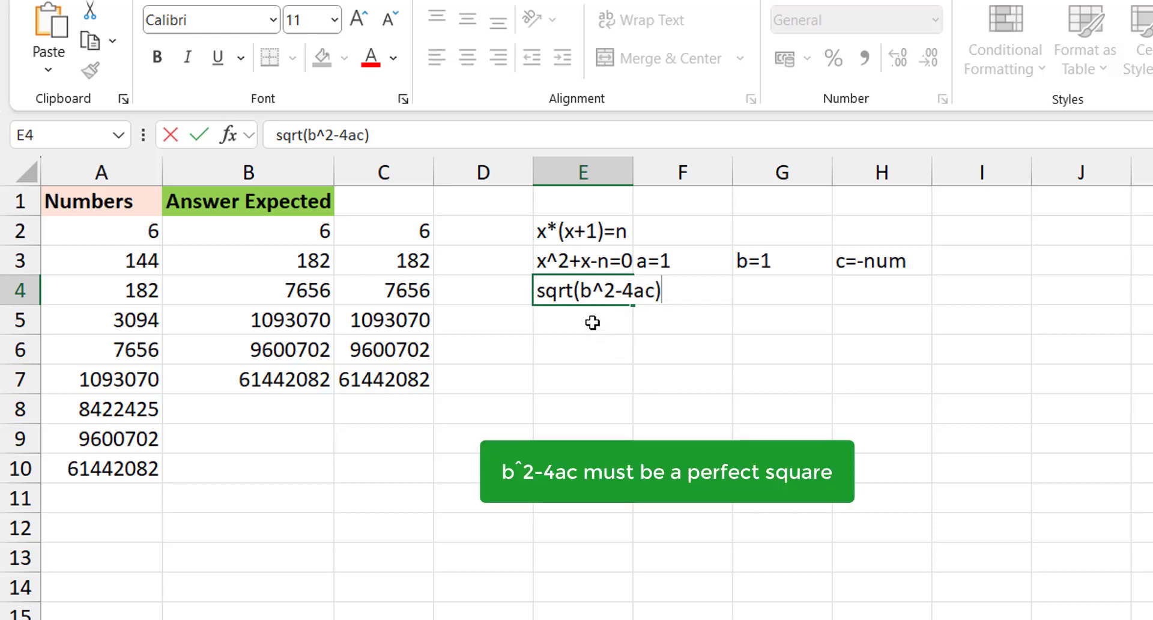
pyautogui.press('Return')
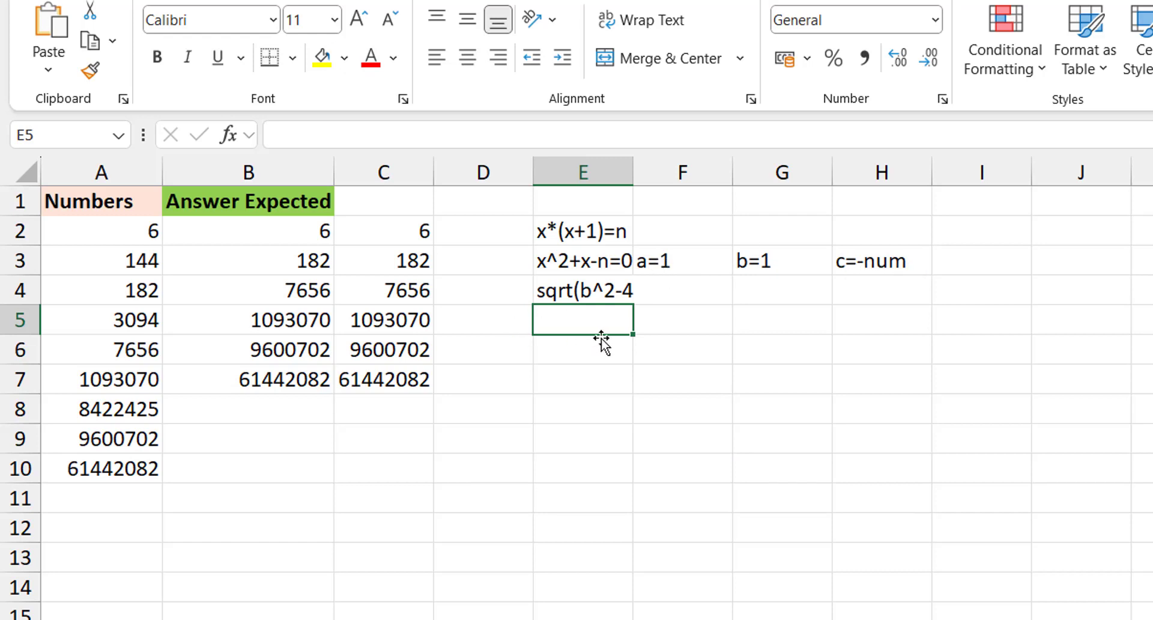
# Step: Write the simplified discriminant 1+4*num as text in E5
pyautogui.write('1')
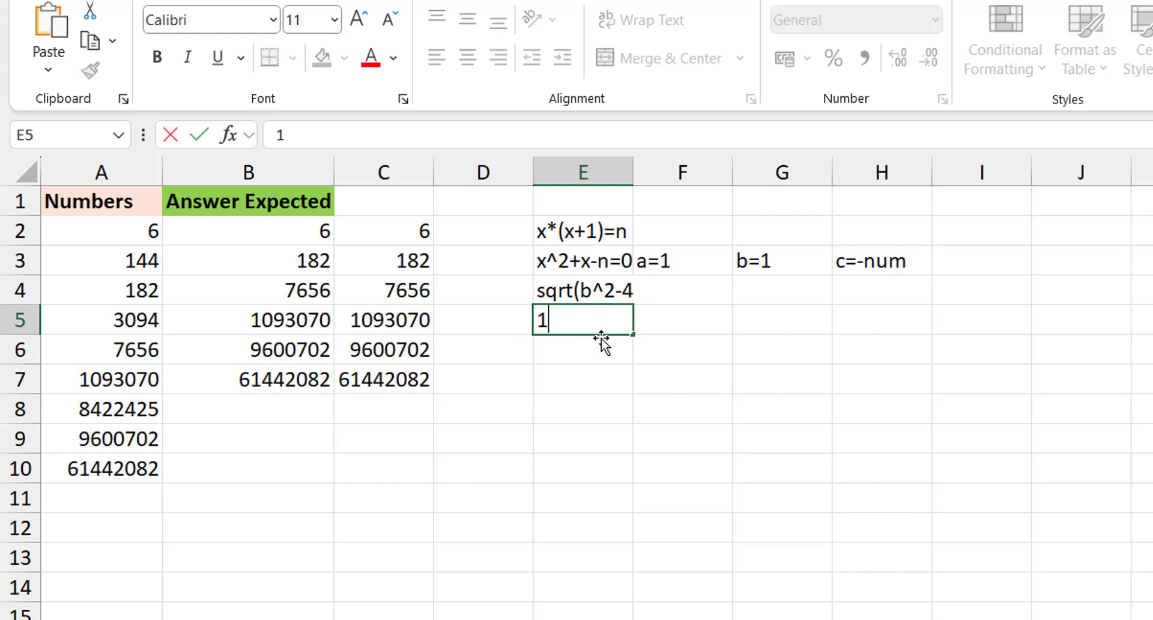
pyautogui.write('+4*num')
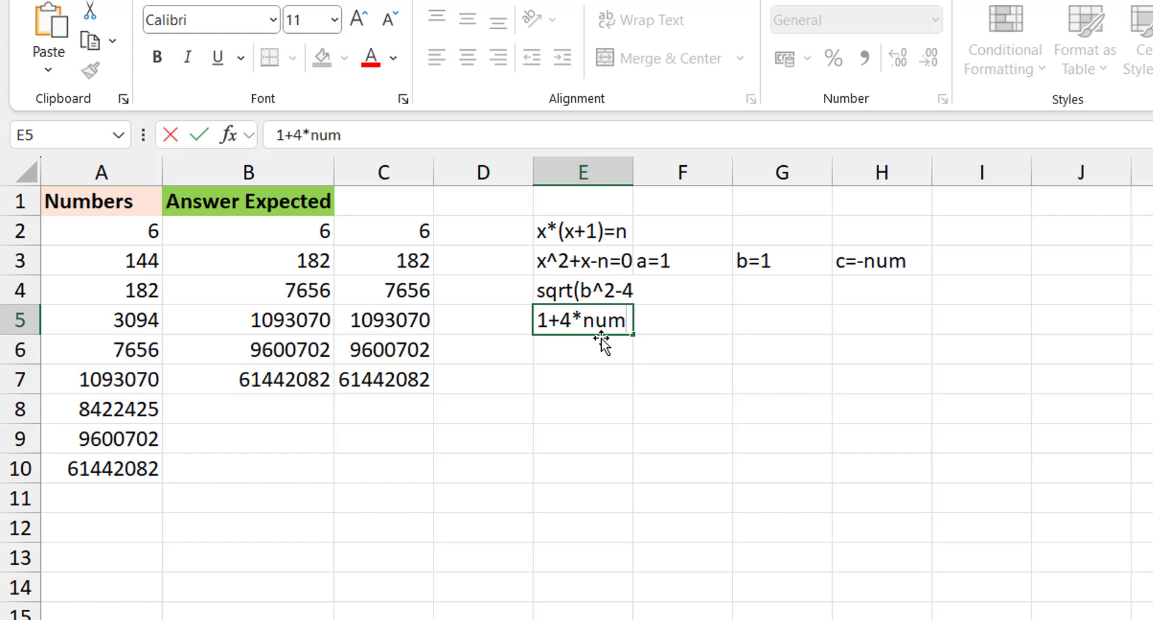
pyautogui.press('Return')
pyautogui.press('Up')
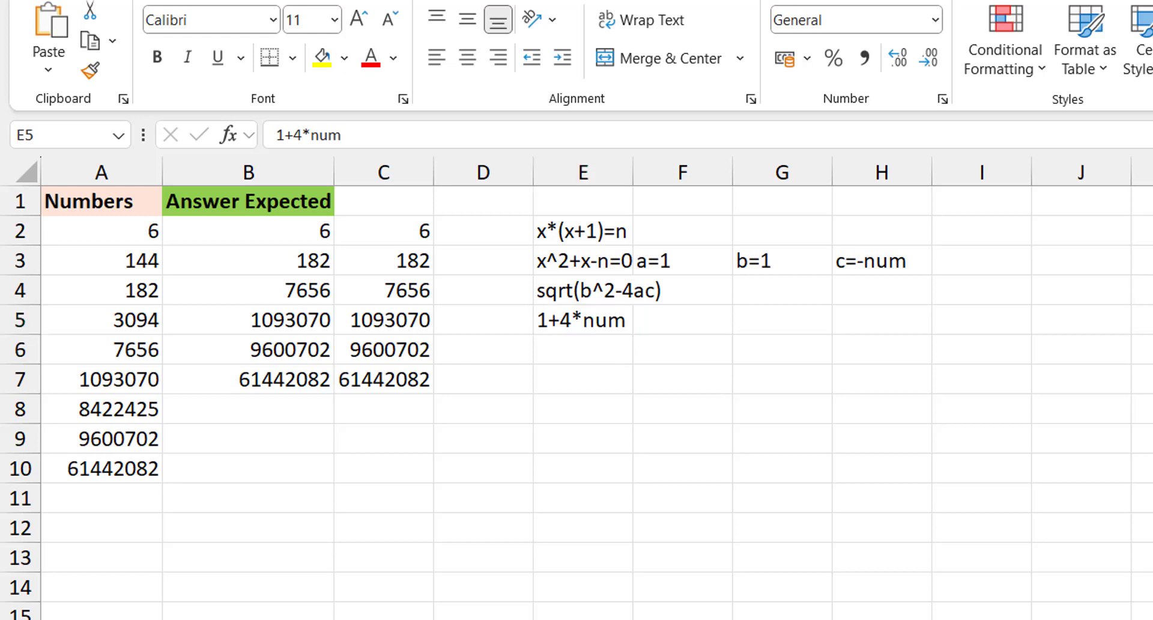
# Step: Enter the sample number 20 in E6, below the simplified discriminant
pyautogui.click(578, 346)
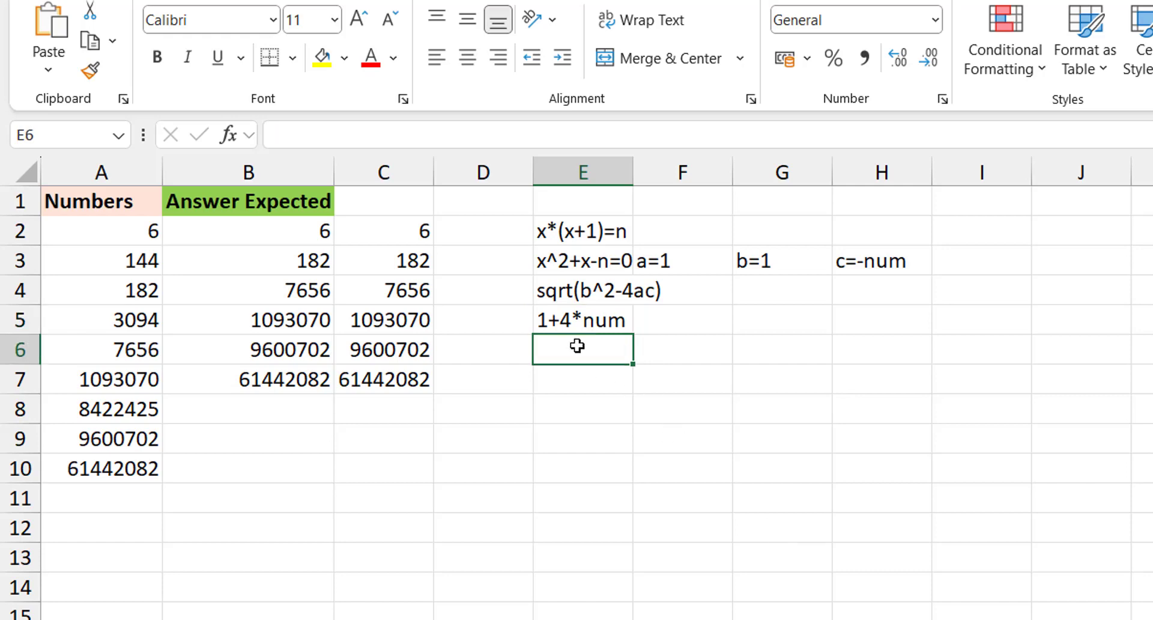
pyautogui.write('20')
pyautogui.press('Return')
# Step: Calculate the square root of the sample number in F6 with =SQRT(E6)
pyautogui.press('Up')
pyautogui.press('Right')
pyautogui.write('=sqrt')
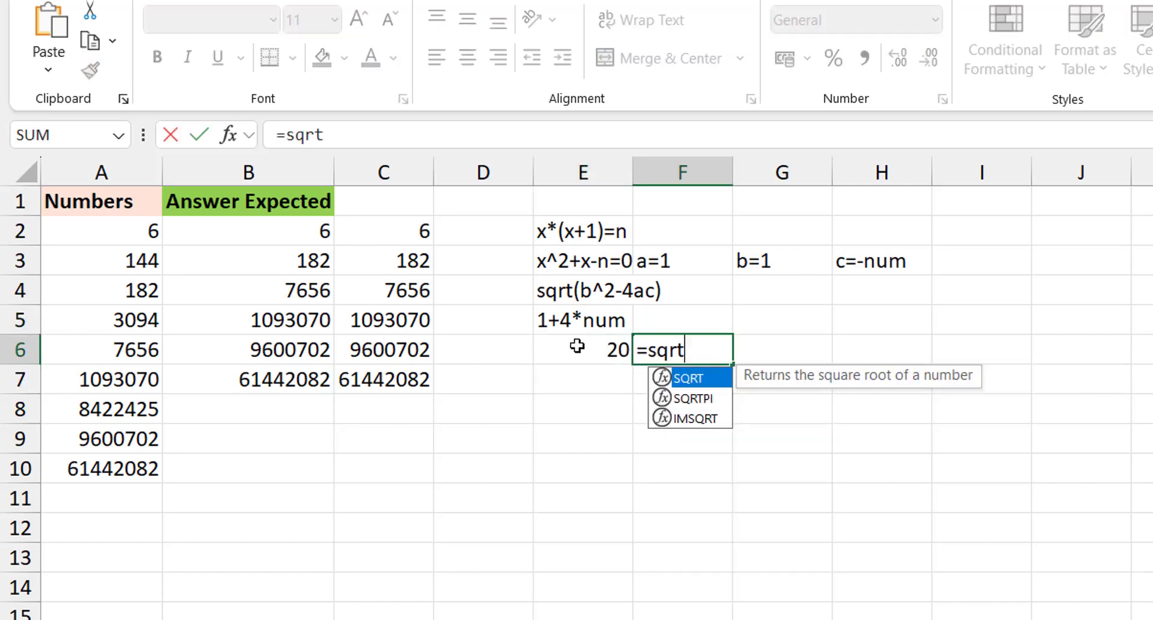
pyautogui.press('Tab')
pyautogui.click(577, 346)
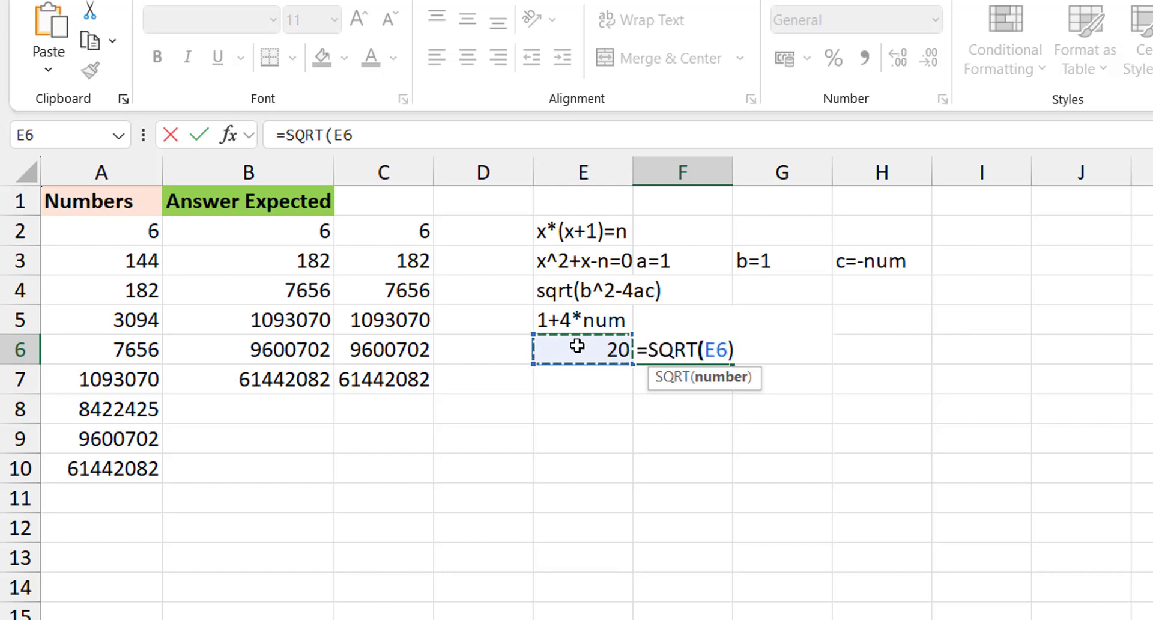
pyautogui.press('Return')
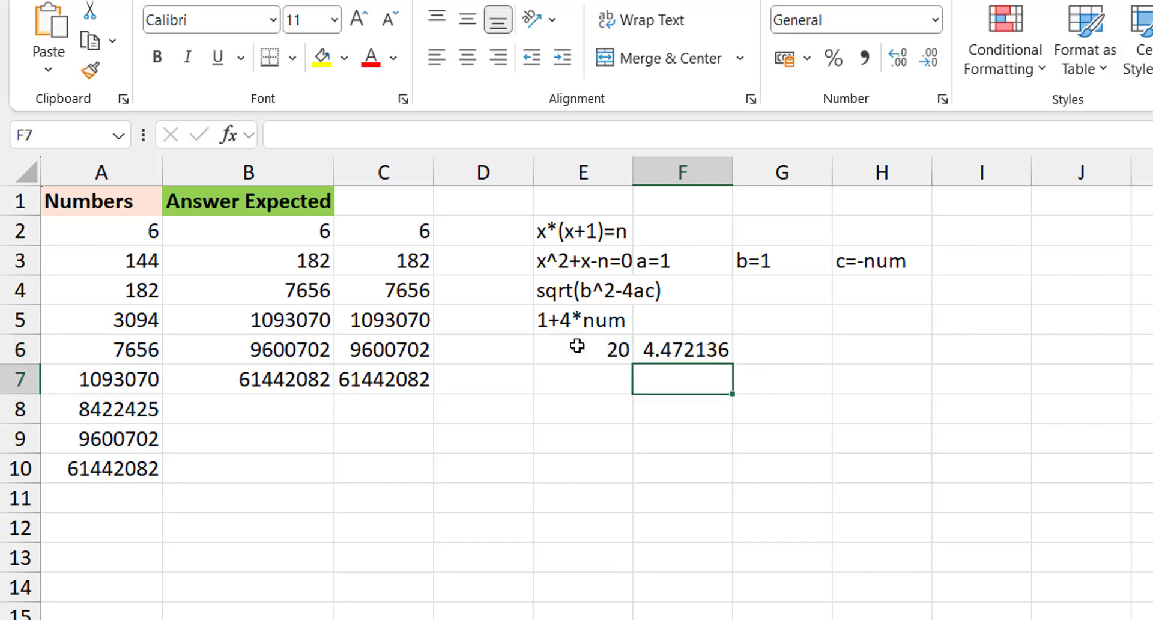
# Step: Round the sample number's square root down to an integer in F7 with =INT(F6)
pyautogui.write('=int')
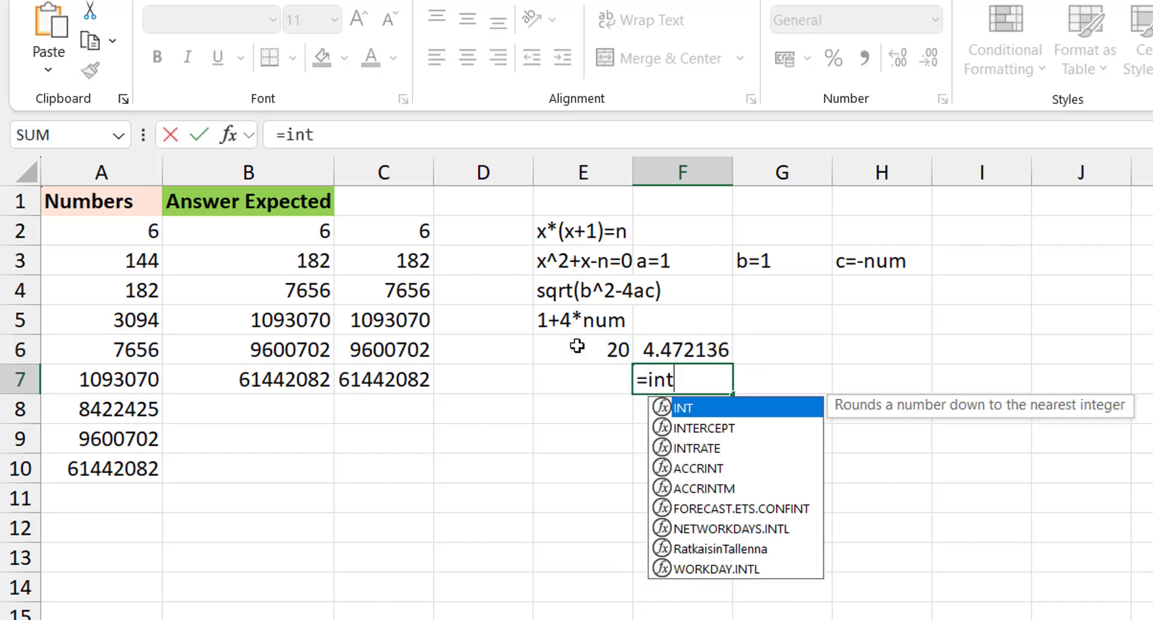
pyautogui.press('Tab')
pyautogui.press('Up')
pyautogui.press('Return')
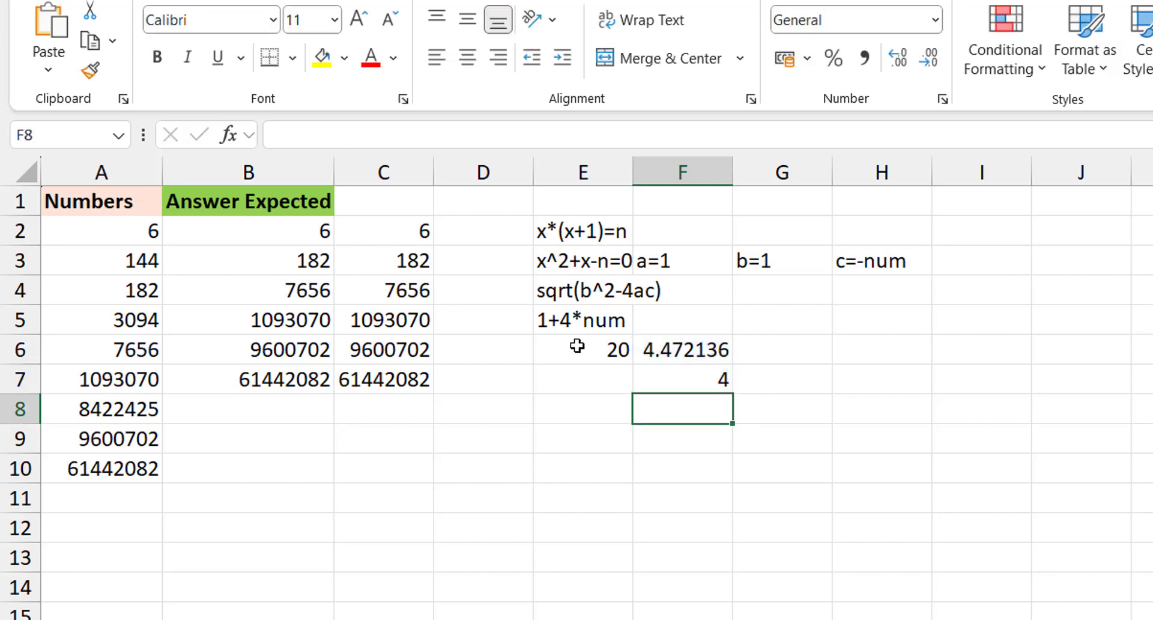
pyautogui.press('Up')
# Step: Test the perfect-square check by replacing the sample number in E6 with 25, 36 and finally 49
pyautogui.click(577, 346)
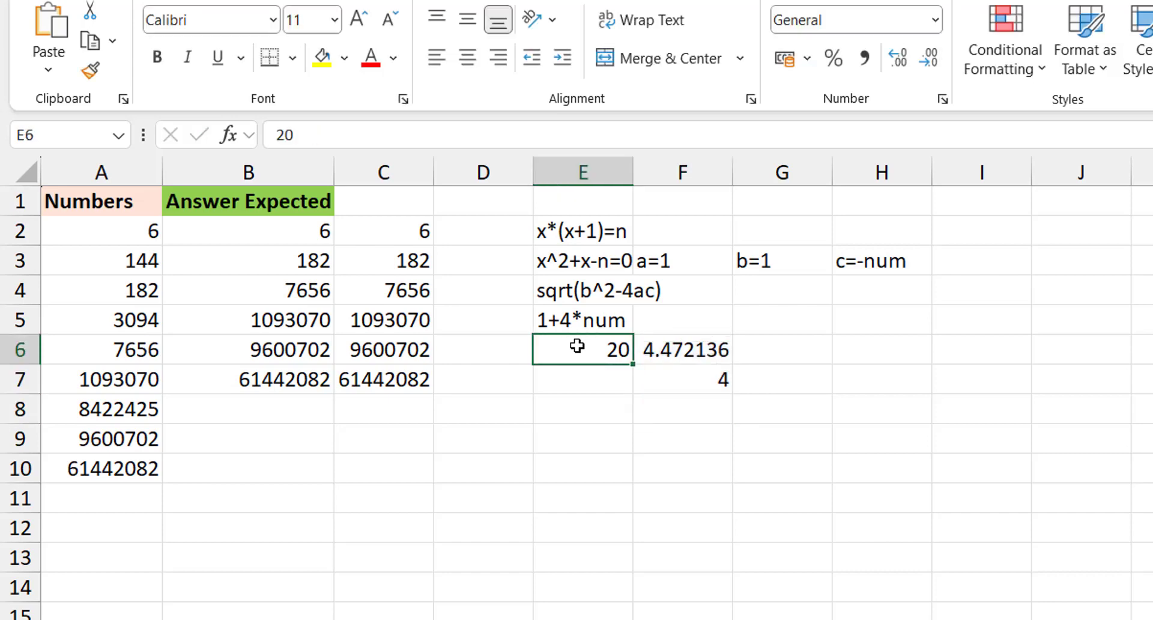
pyautogui.write('25')
pyautogui.hotkey('ctrl', 'Return')
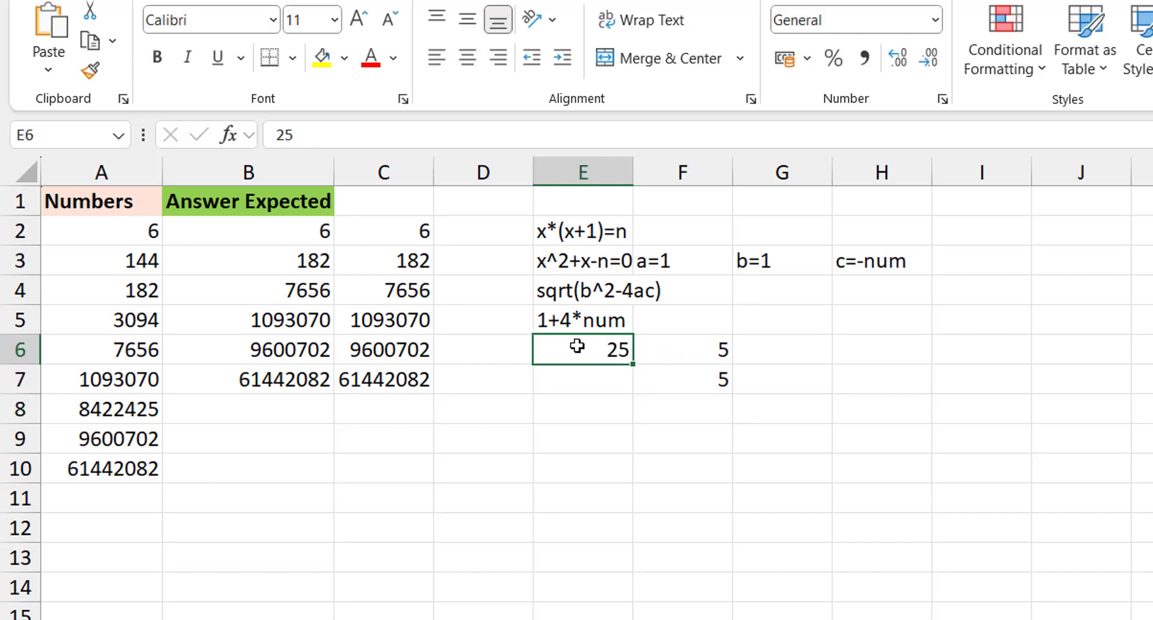
pyautogui.write('36')
pyautogui.press('Return')
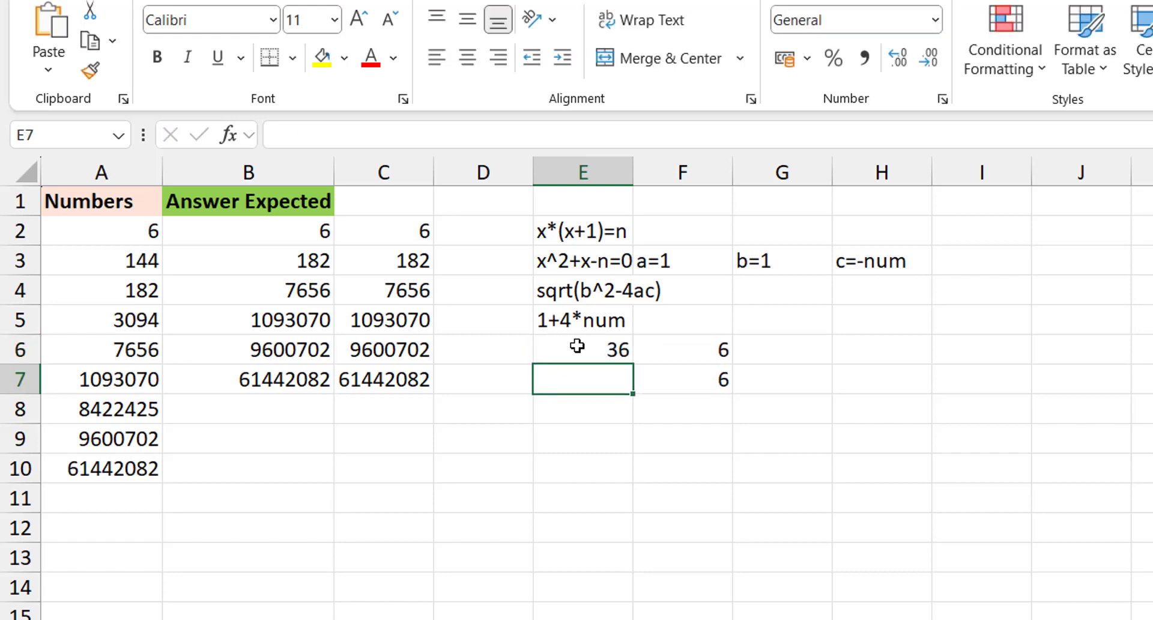
pyautogui.click(577, 346)
pyautogui.write('49')
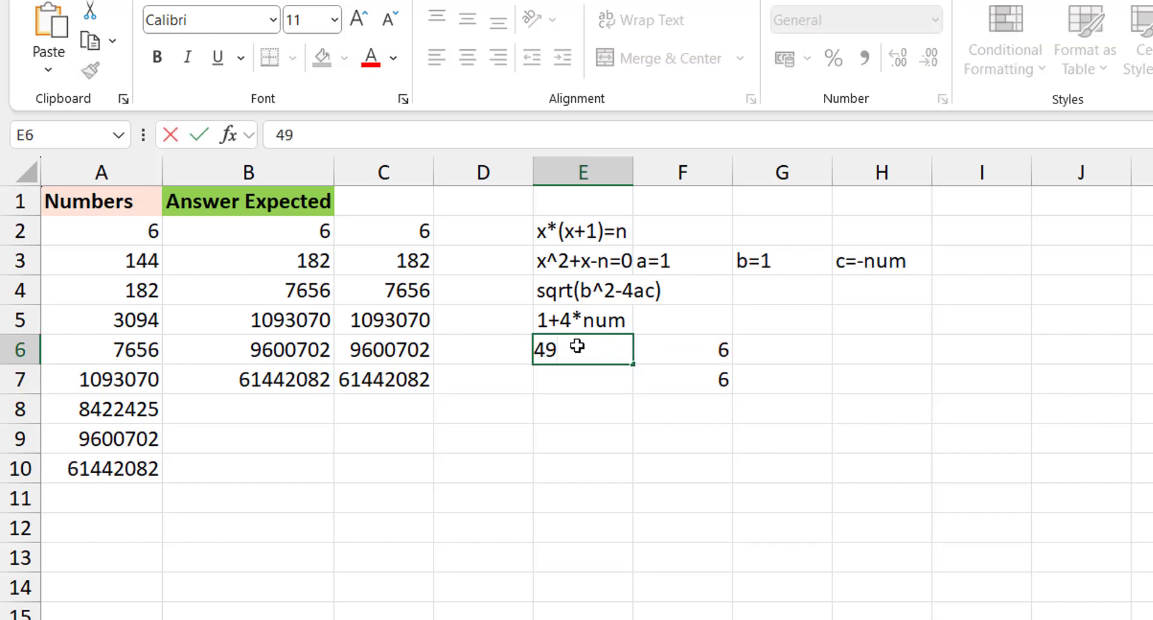
pyautogui.press('Return')
pyautogui.click(578, 346)
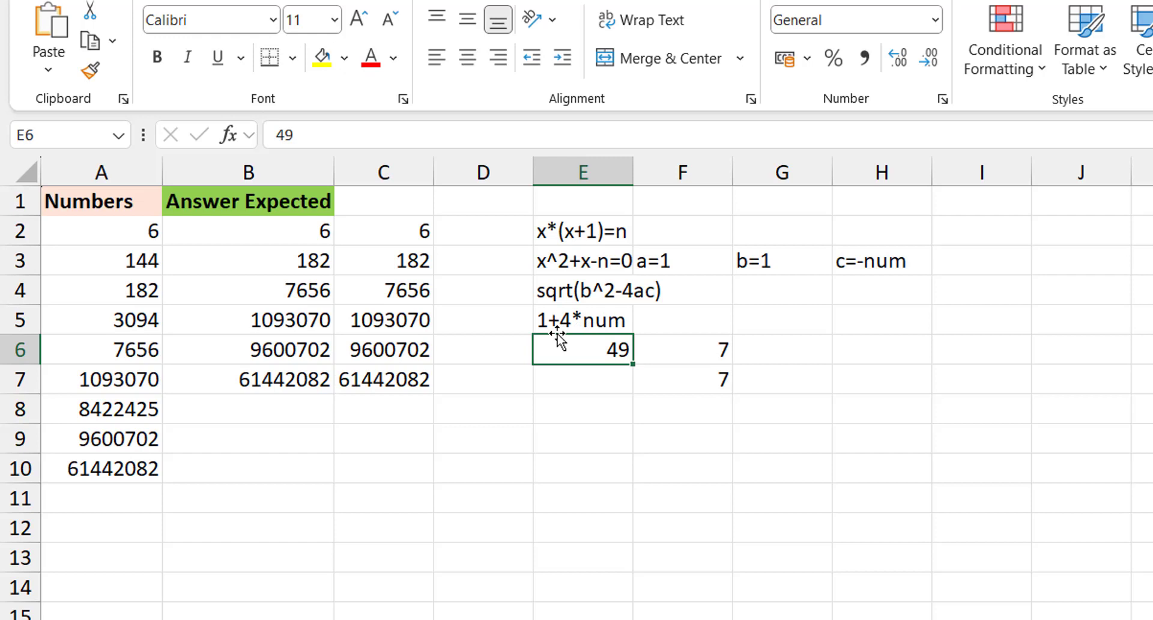
# Step: Insert three blank columns before column E to make room beside the working notes
pyautogui.click(587, 172)
pyautogui.hotkey('ctrl', 'shift', '+')
pyautogui.hotkey('ctrl', 'shift', '+')
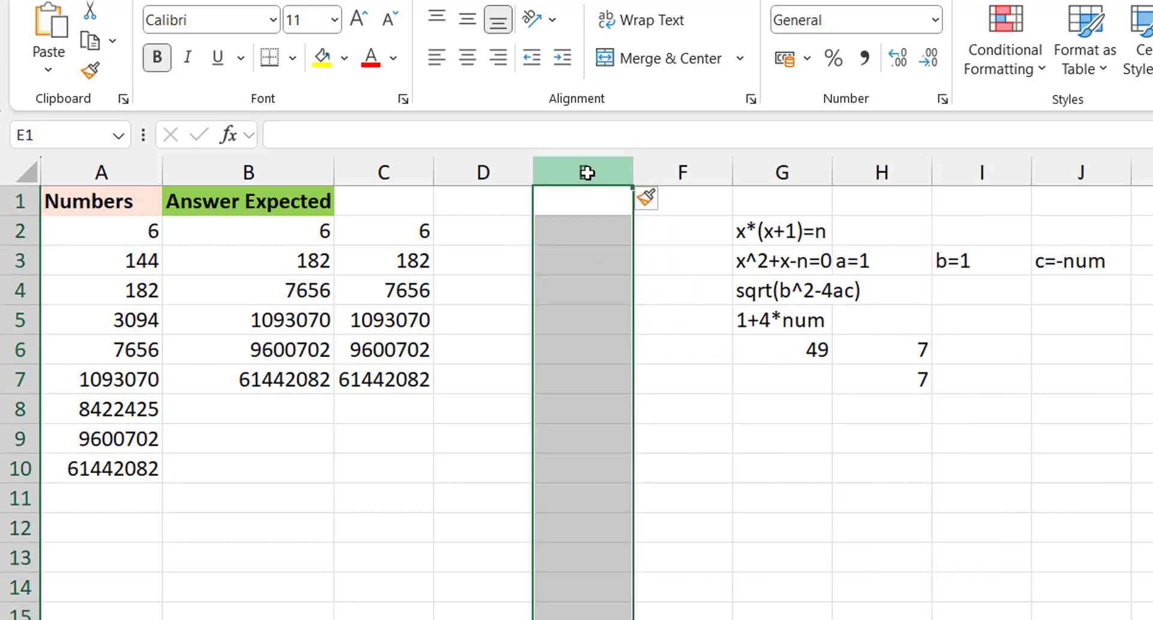
pyautogui.hotkey('ctrl', 'shift', '+')
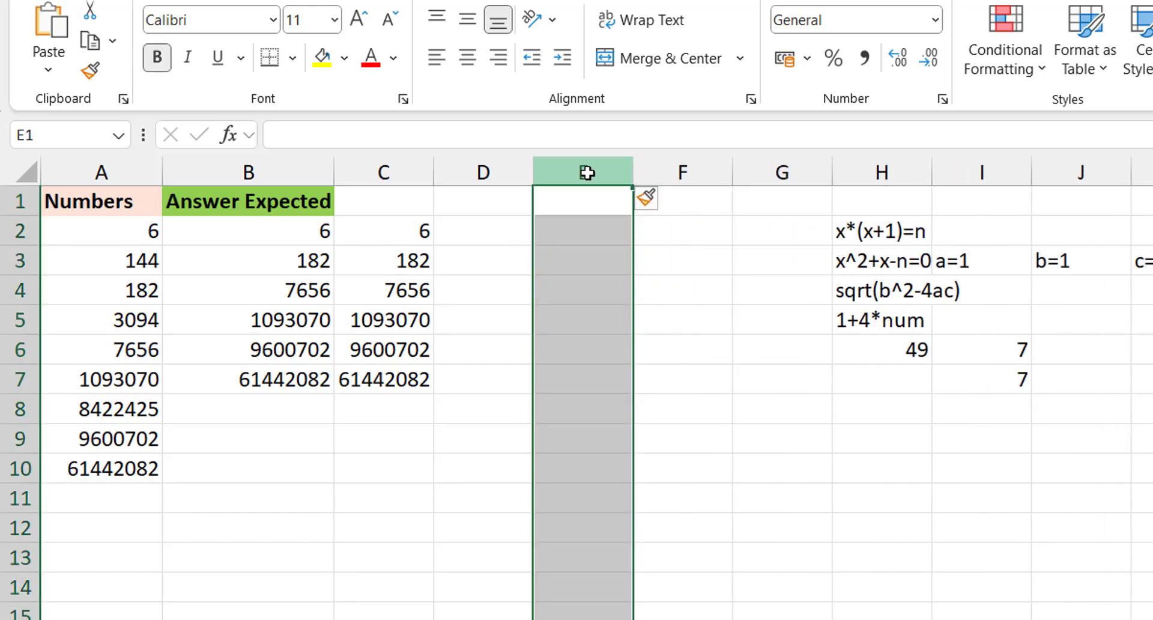
# Step: Begin a LET formula in E2 that defines a as the numbers in A2:A10
pyautogui.click(558, 227)
pyautogui.write('=l')
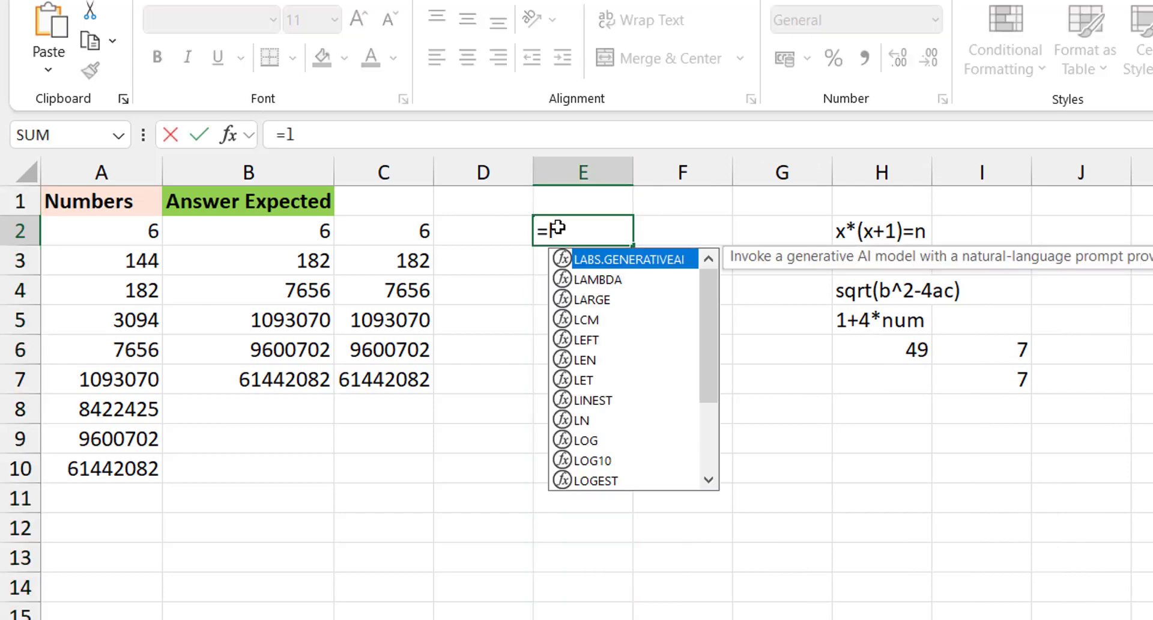
pyautogui.write('et')
pyautogui.press('Tab')
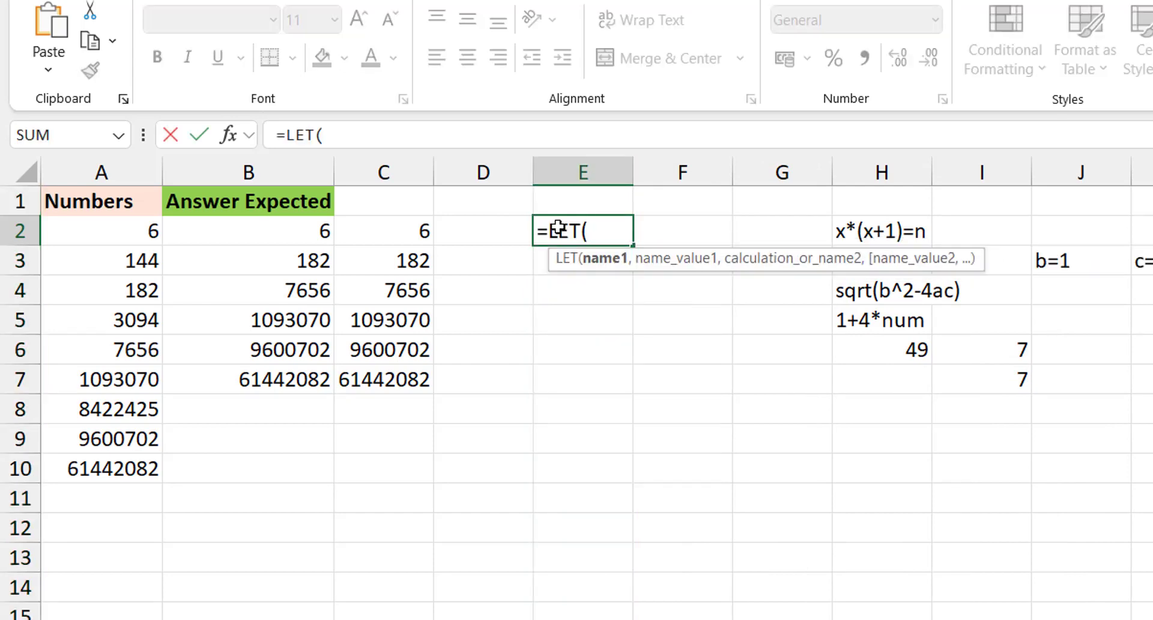
pyautogui.write('a,')
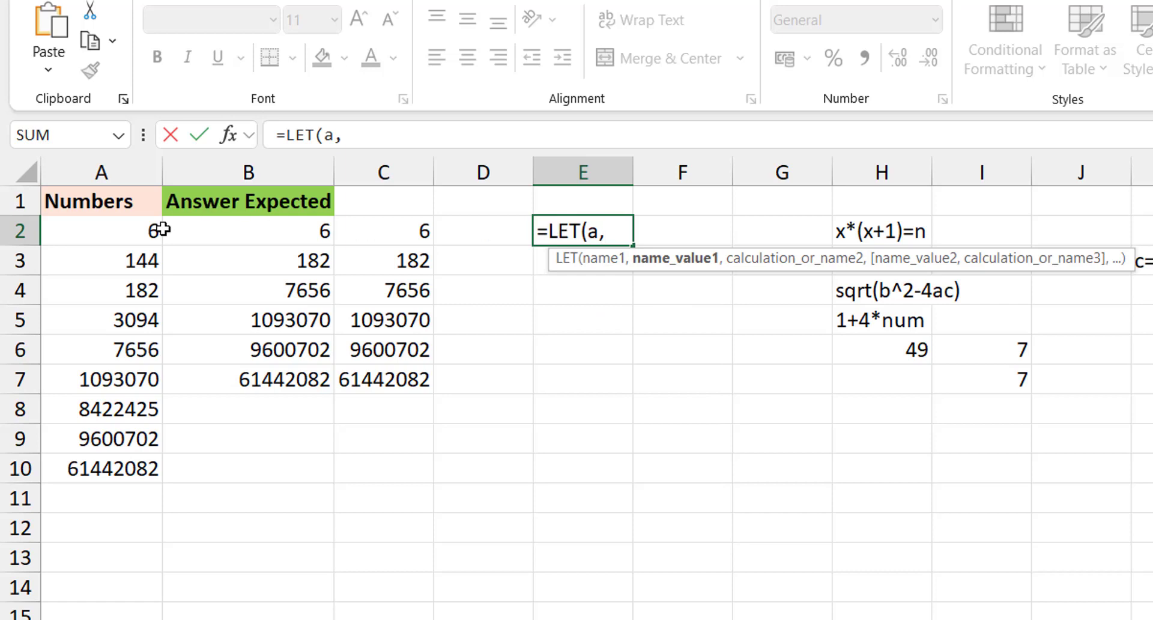
pyautogui.click(140, 231)
pyautogui.hotkey('ctrl', 'shift', 'Down')
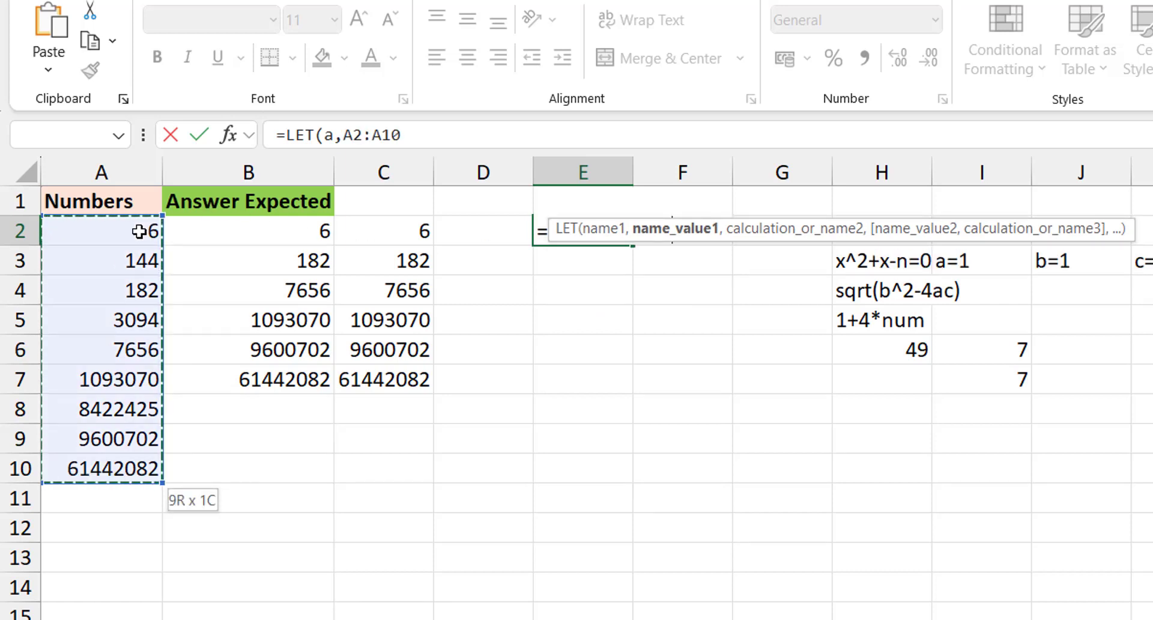
pyautogui.write(',')
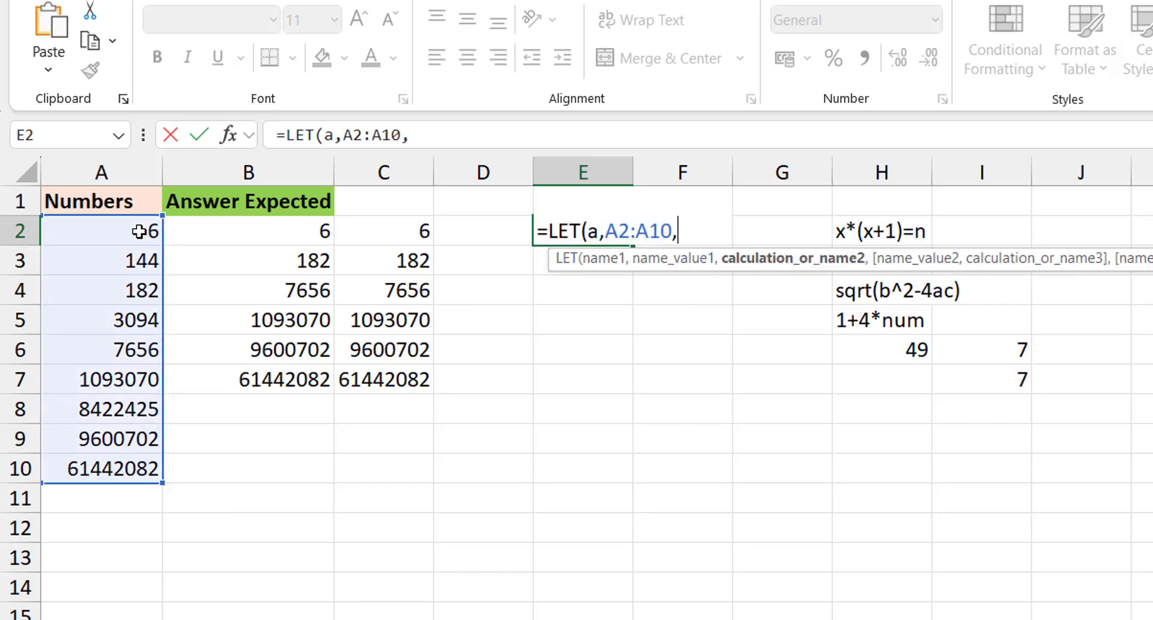
# Step: Define p in the E2 LET formula as the discriminant's square root, (4*a+1)^0.5
pyautogui.write('p')
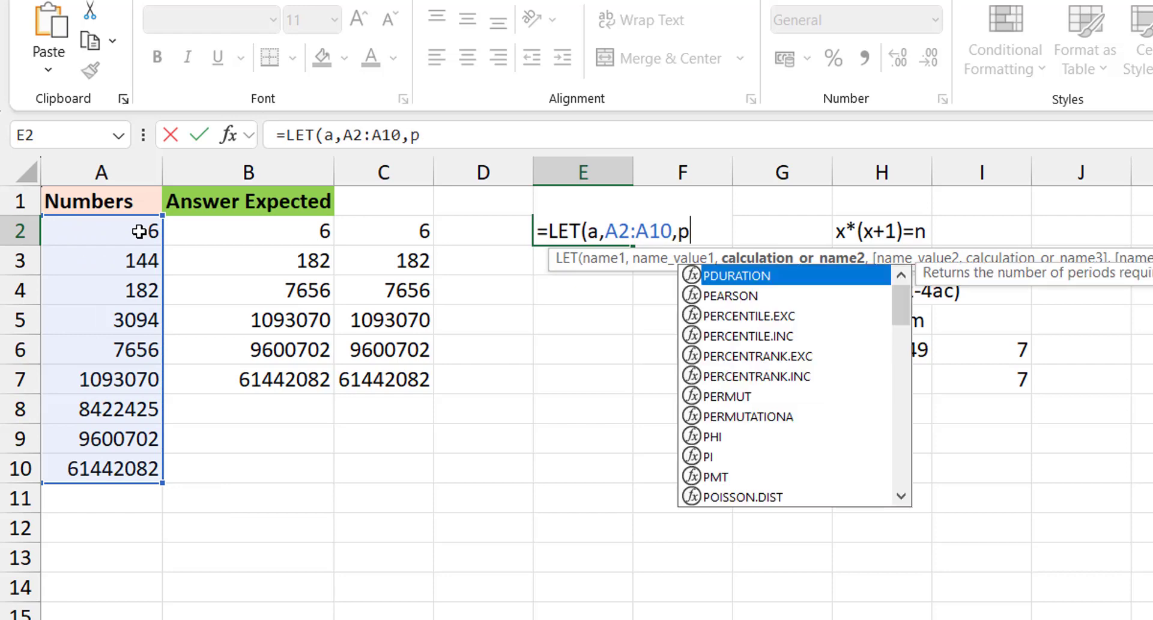
pyautogui.write(',')
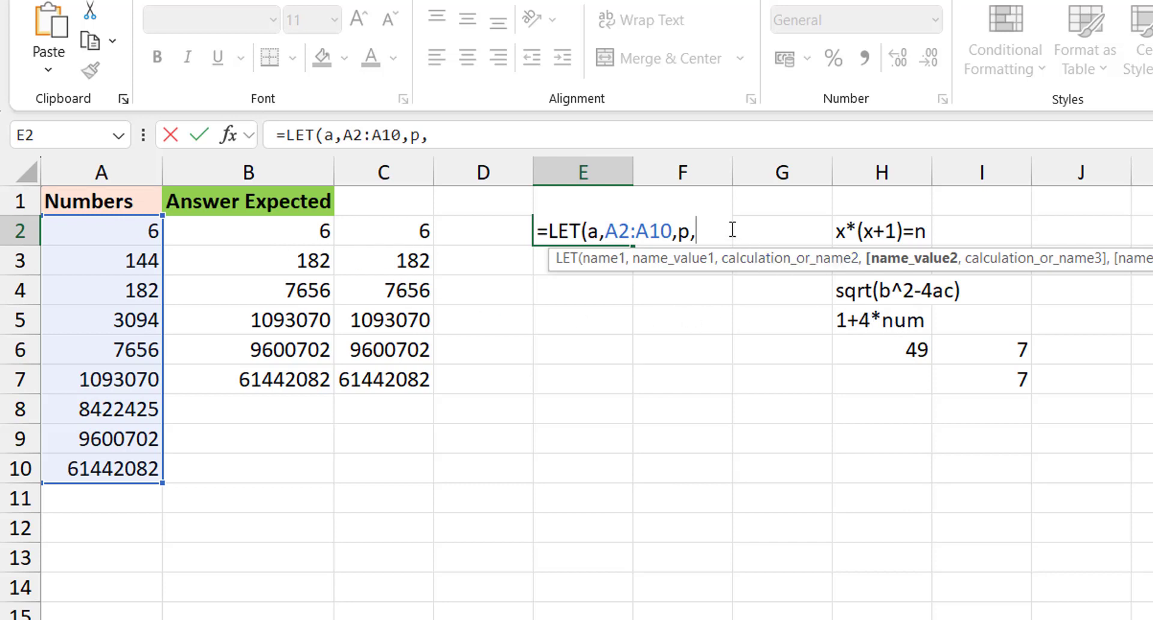
pyautogui.click(509, 140)
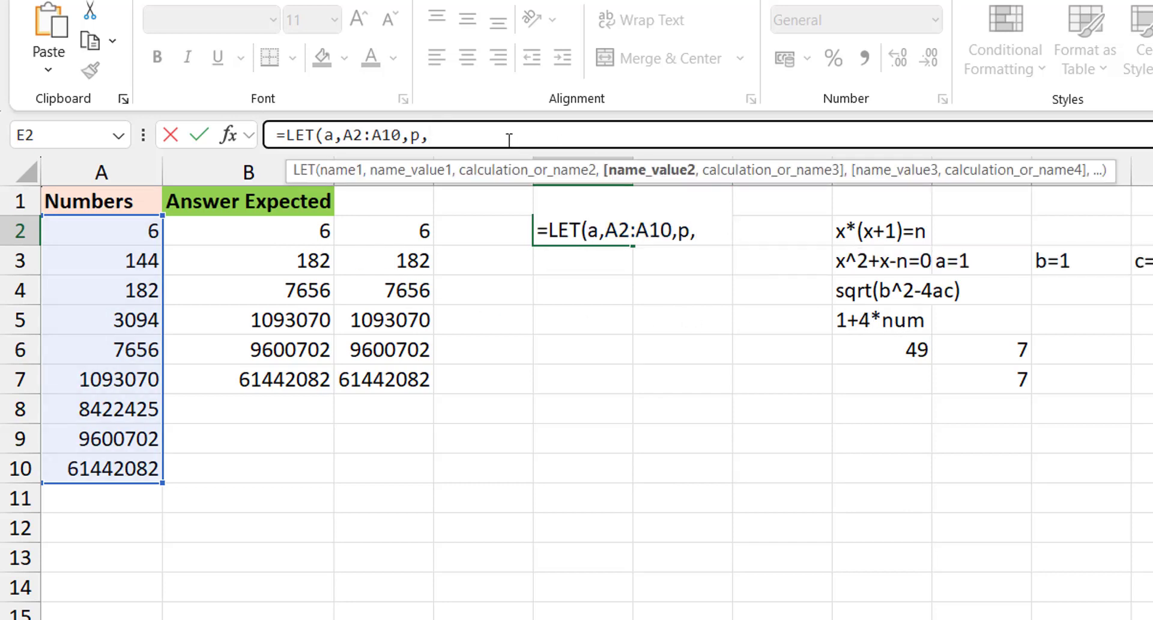
pyautogui.write('(4*')
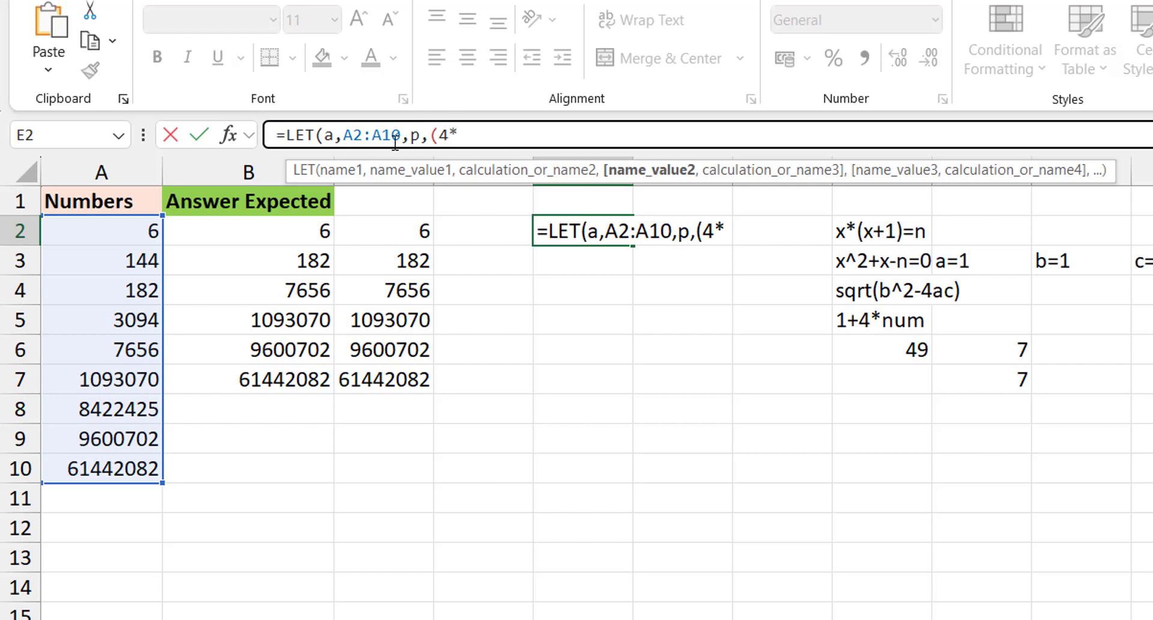
pyautogui.write('a')
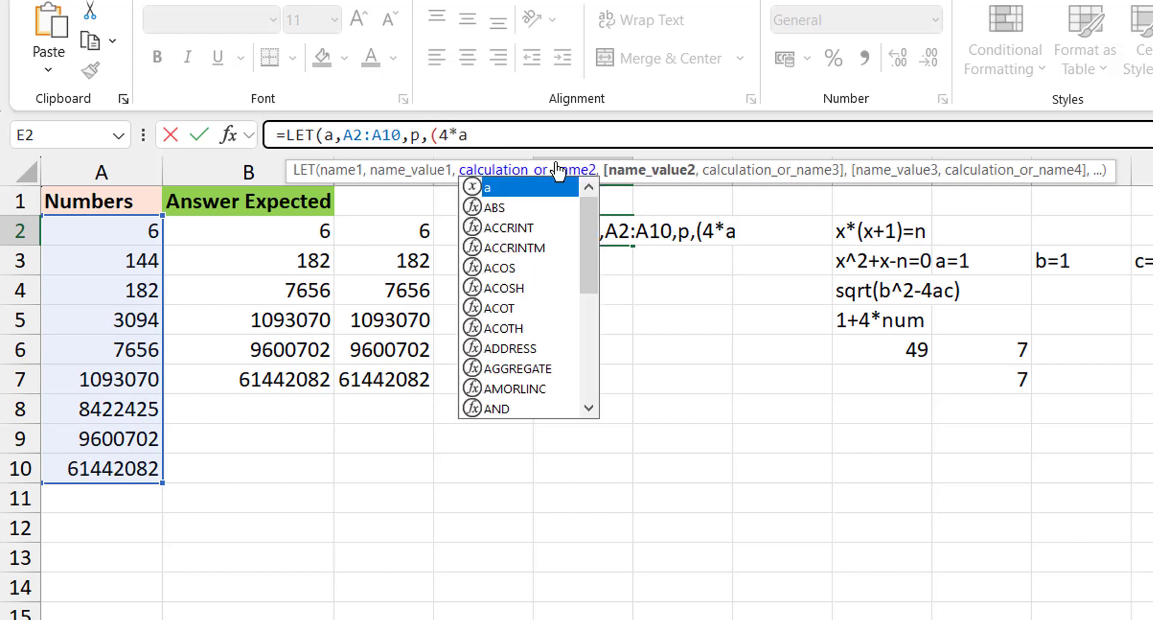
pyautogui.write('+1)')
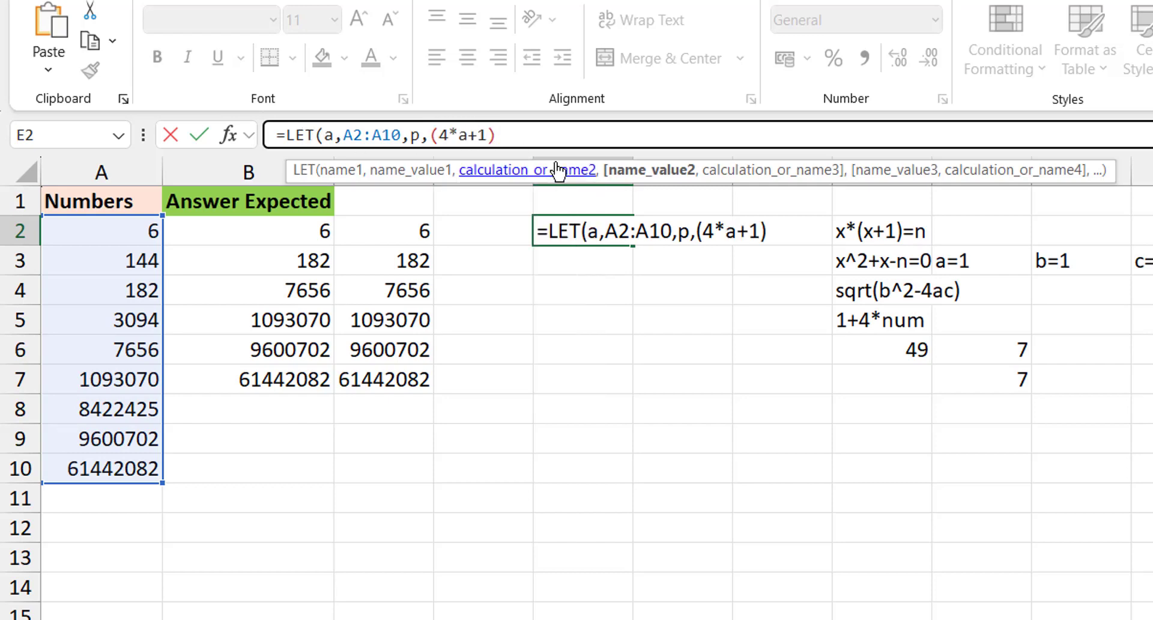
pyautogui.write('^0.5')
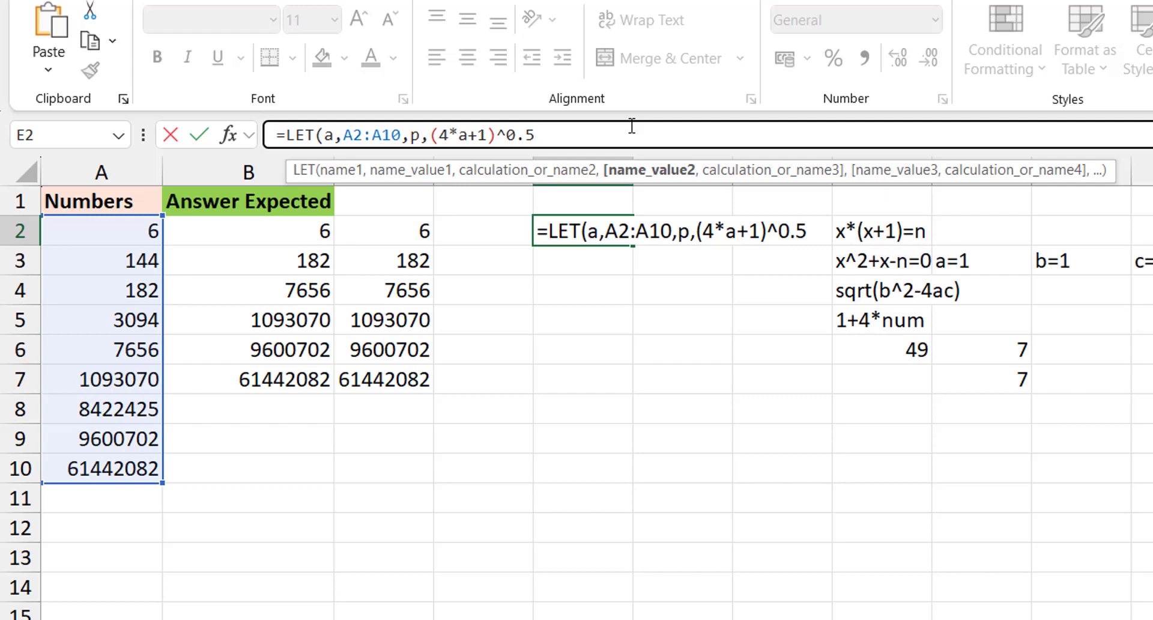
# Step: Complete the E2 LET formula with FILTER(a,p=INT(p)) to return the numbers whose discriminant is a perfect square
pyautogui.write(',filter')
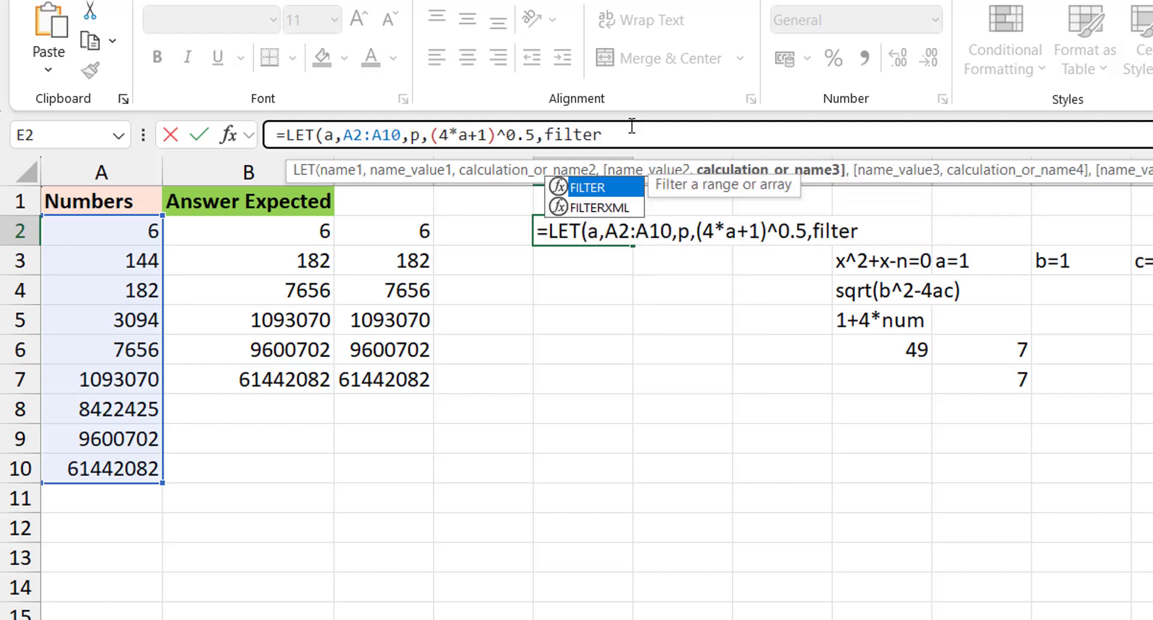
pyautogui.press('Tab')
pyautogui.write('a,')
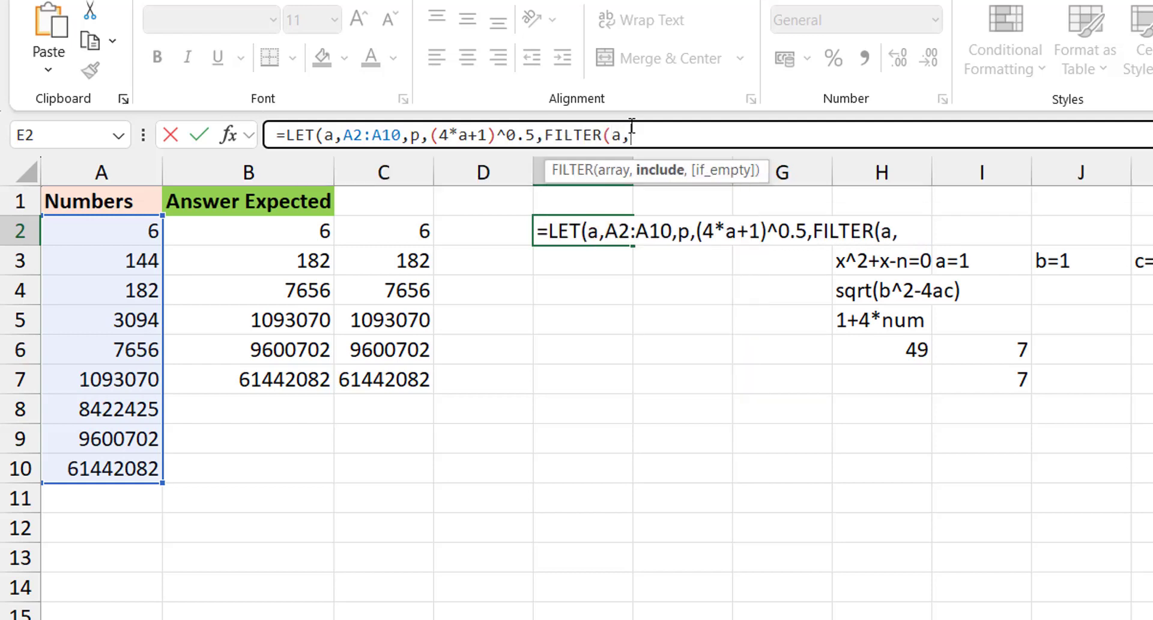
pyautogui.write('p')
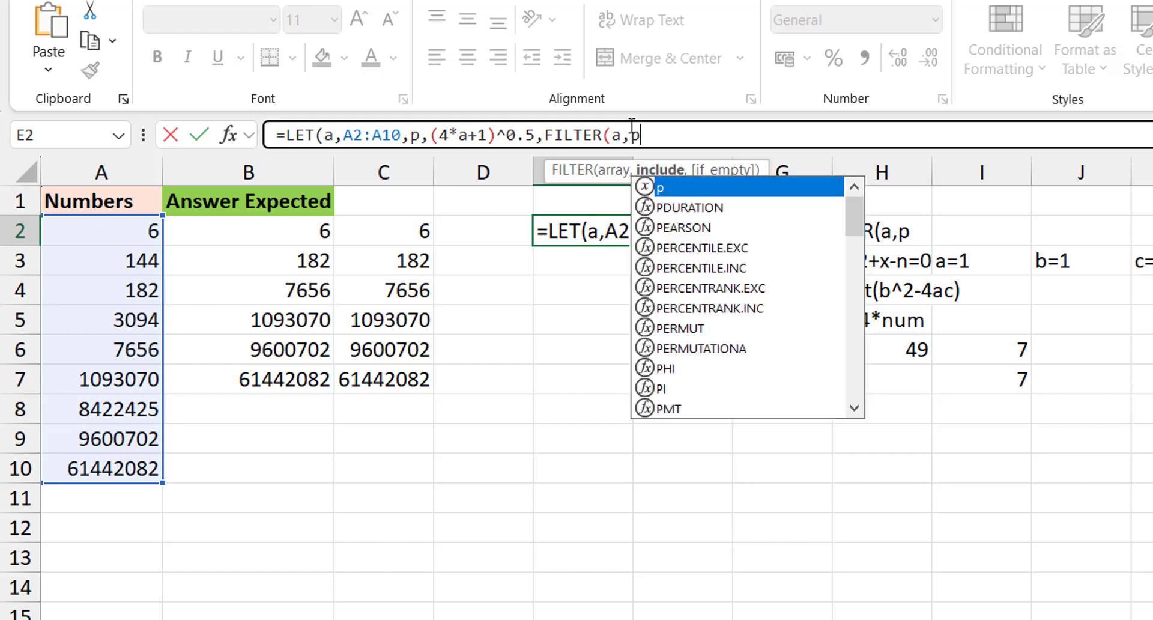
pyautogui.write('=int')
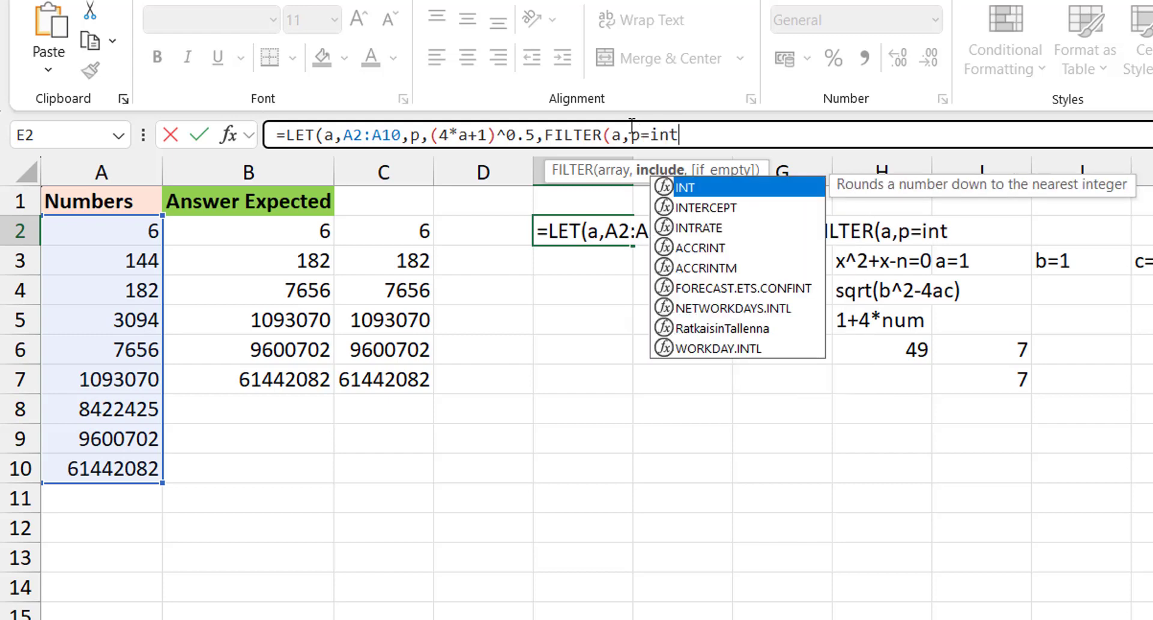
pyautogui.press('Tab')
pyautogui.write('p)')
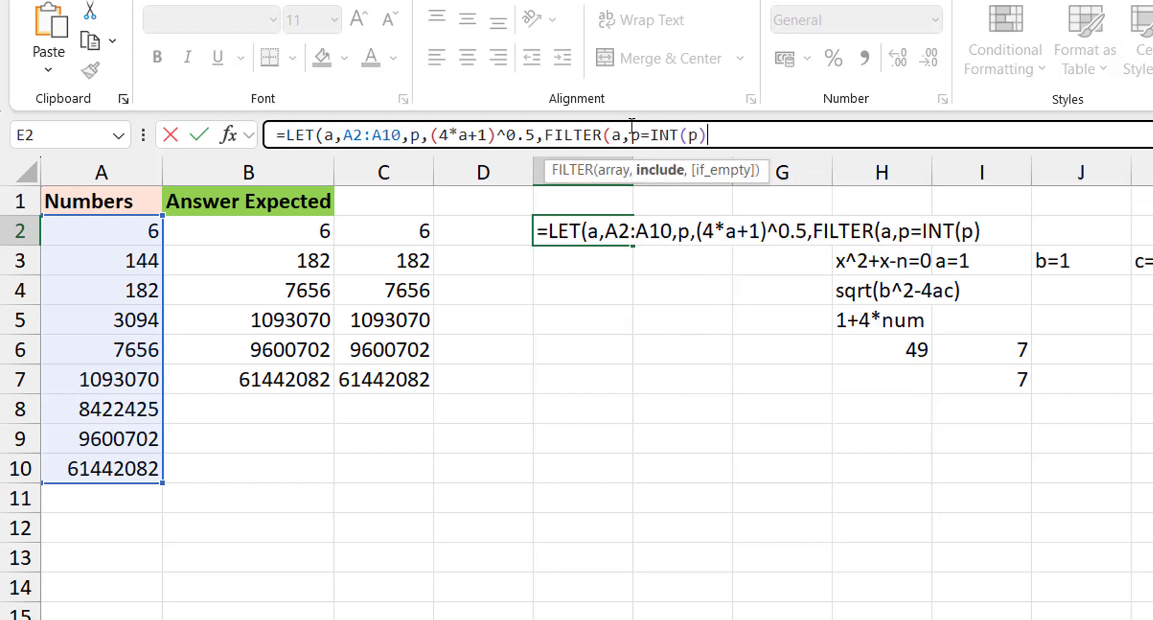
pyautogui.write('))')
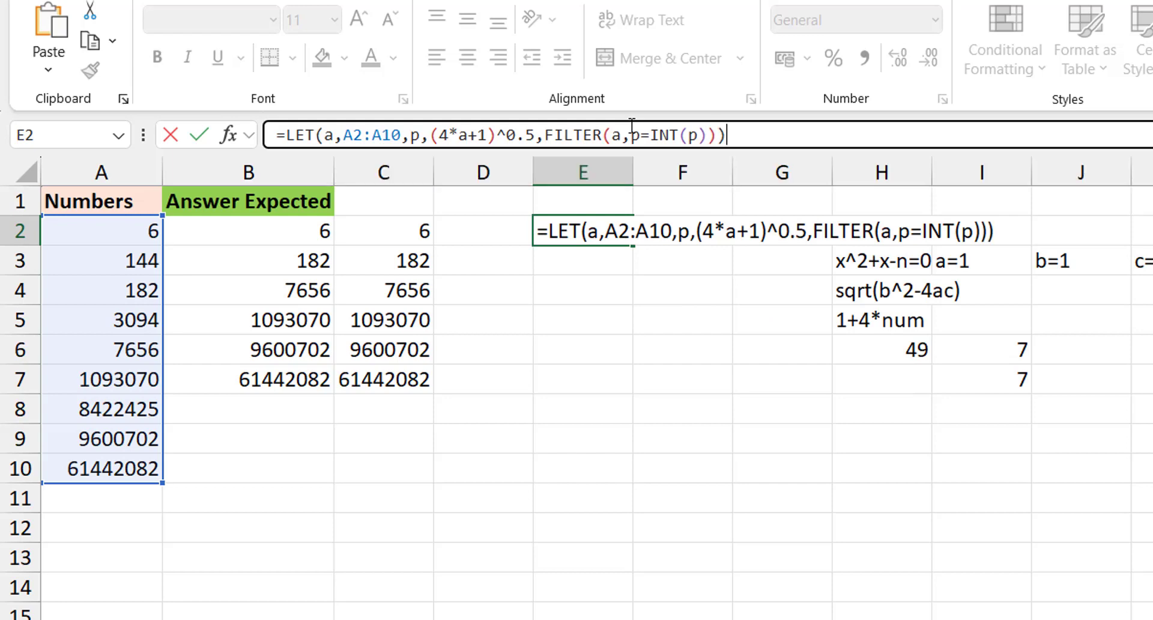
pyautogui.press('Return')
pyautogui.press('Up')
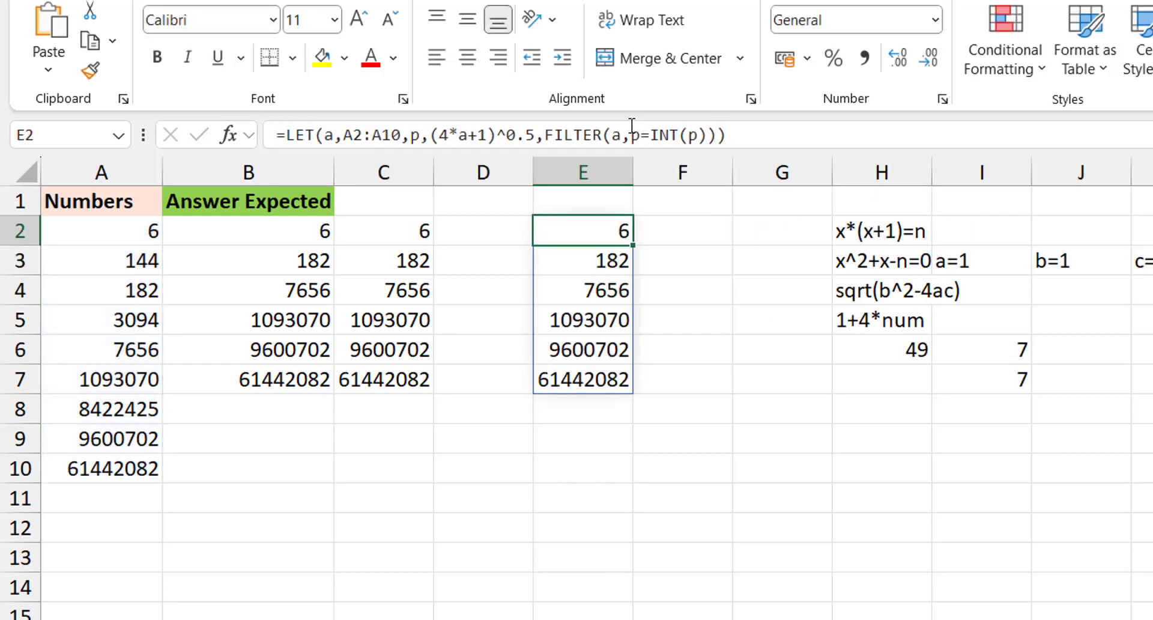